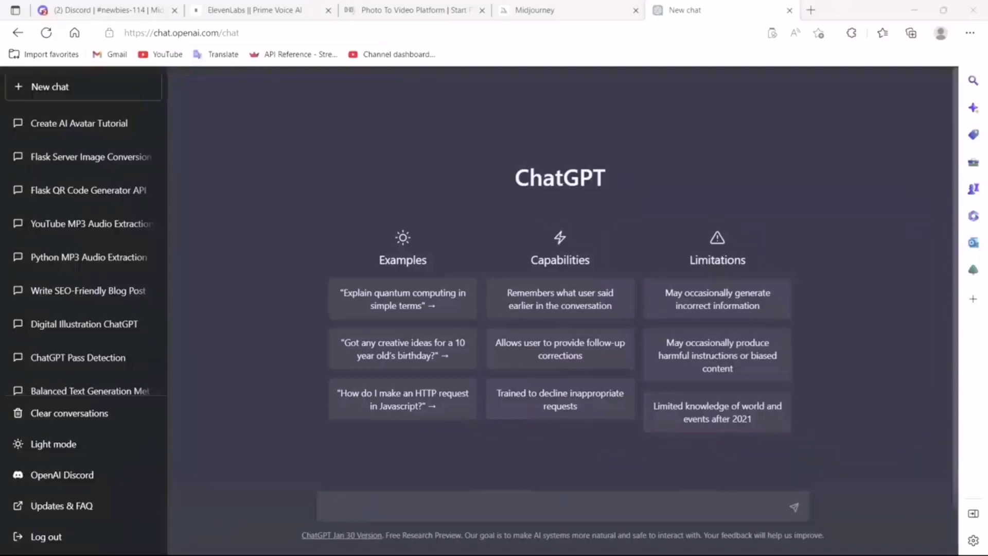
On the Midjourney website, choose Join the Beta to open the Discord invite
click(535, 10)
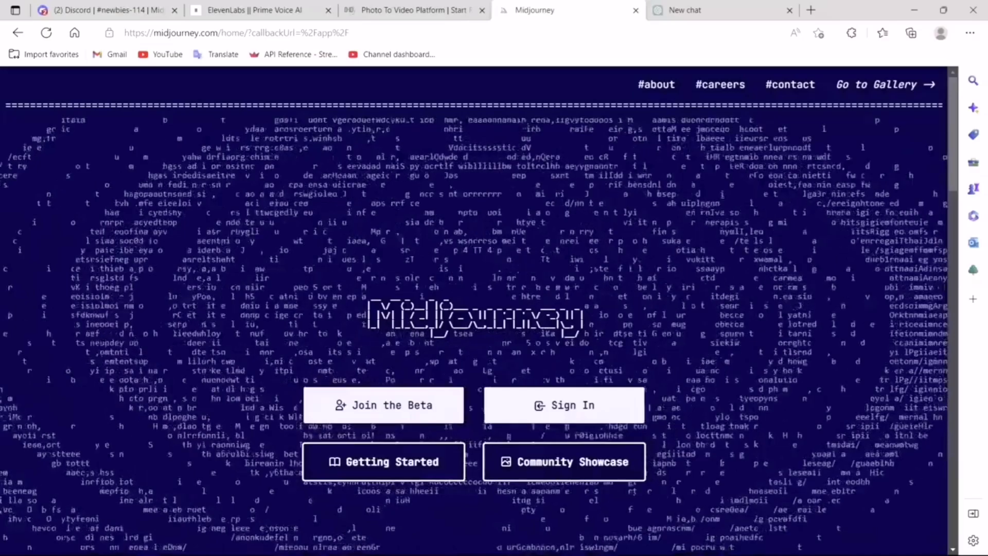
drag(377, 315, 571, 295)
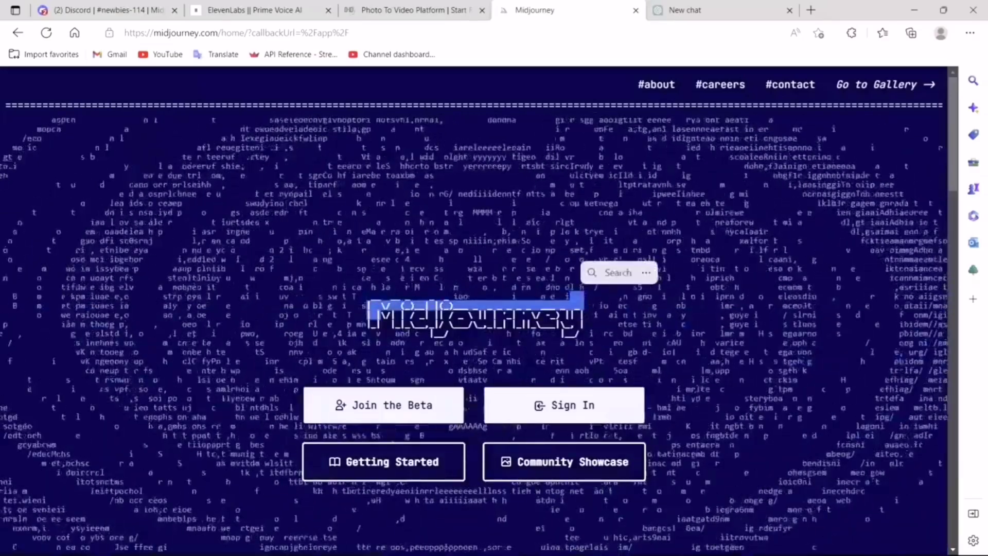
click(570, 294)
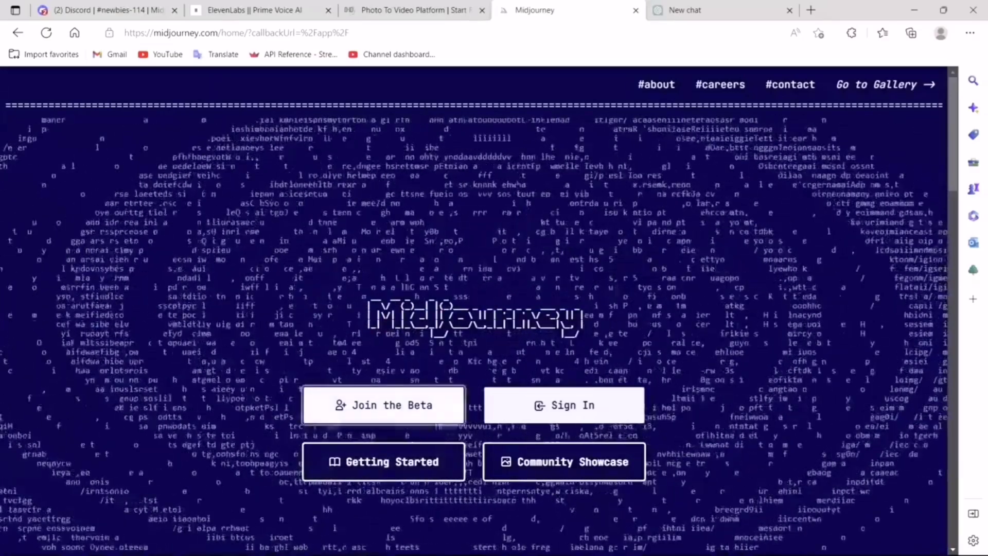
click(384, 404)
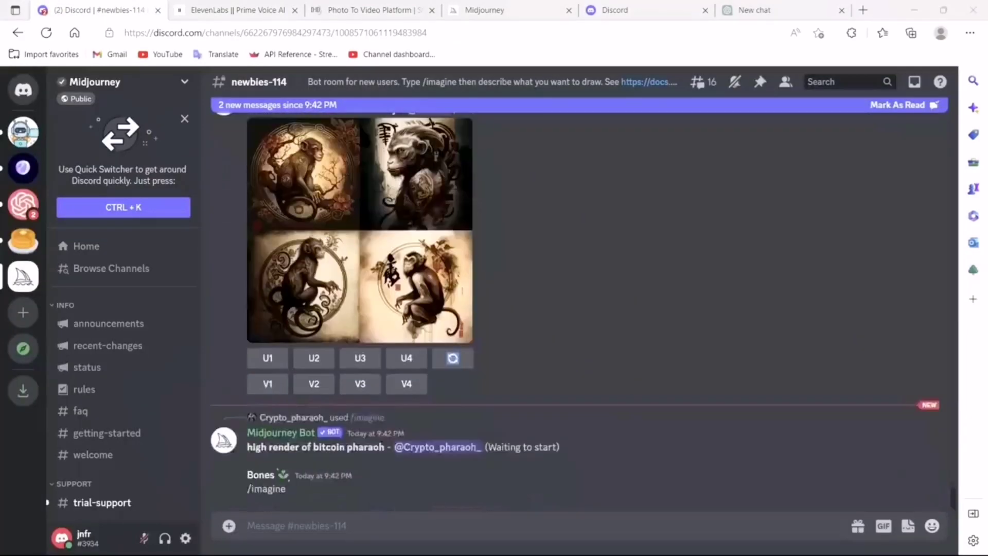
Scroll the Midjourney server's channel list to find the newbies-114 channel
scroll(123, 330, down, 5)
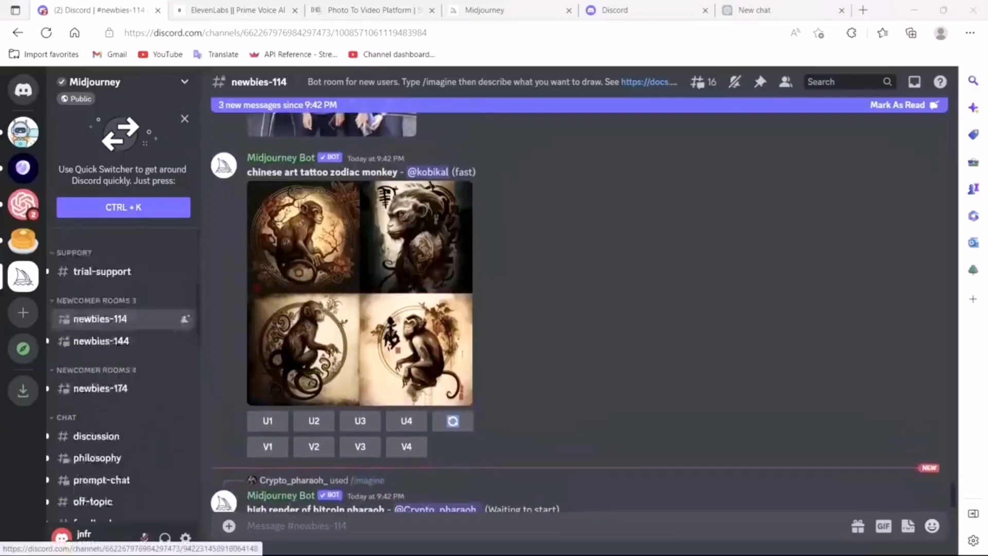
scroll(124, 278, up, 2)
mouse_move(123, 285)
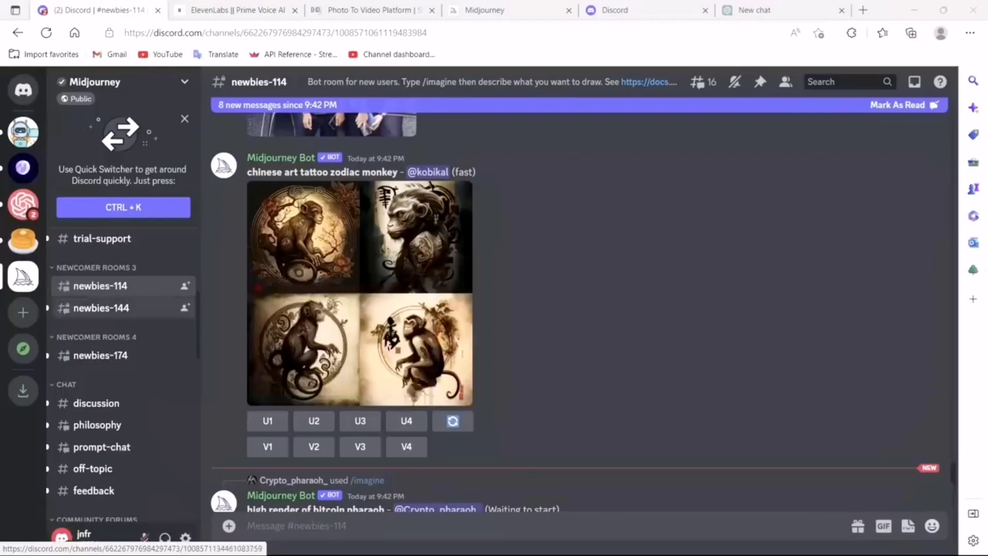
mouse_move(123, 307)
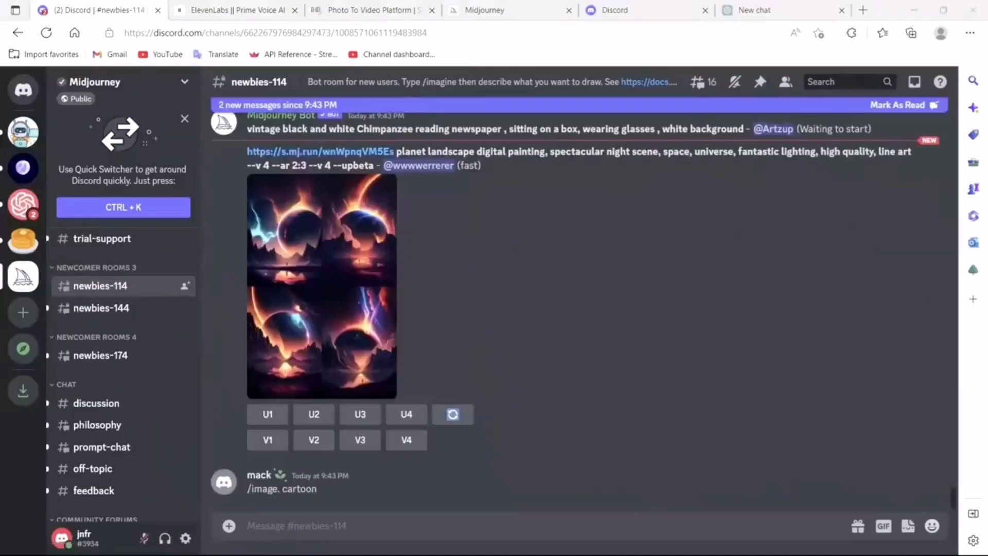
Start an /imagine command in the channel and paste the prepared portrait prompt
click(296, 526)
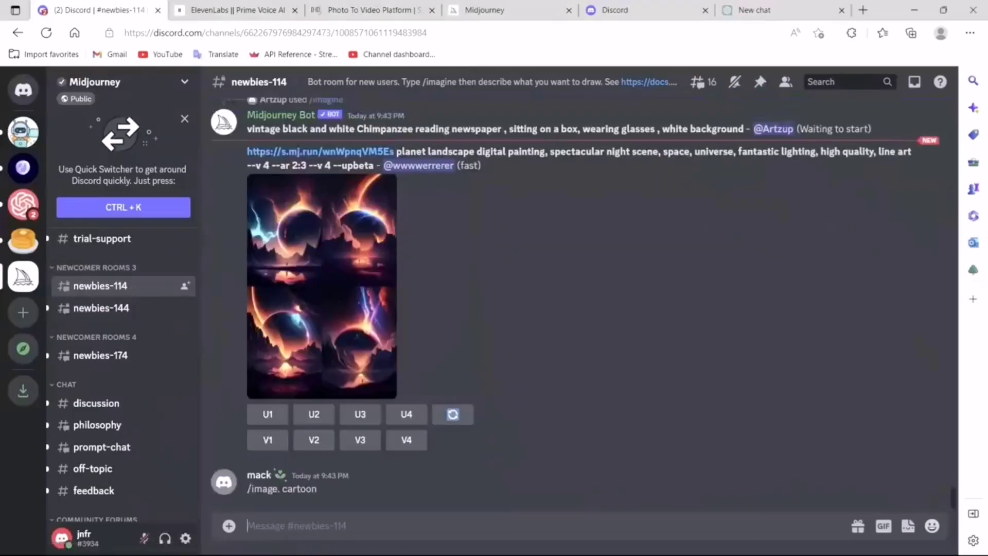
text(/)
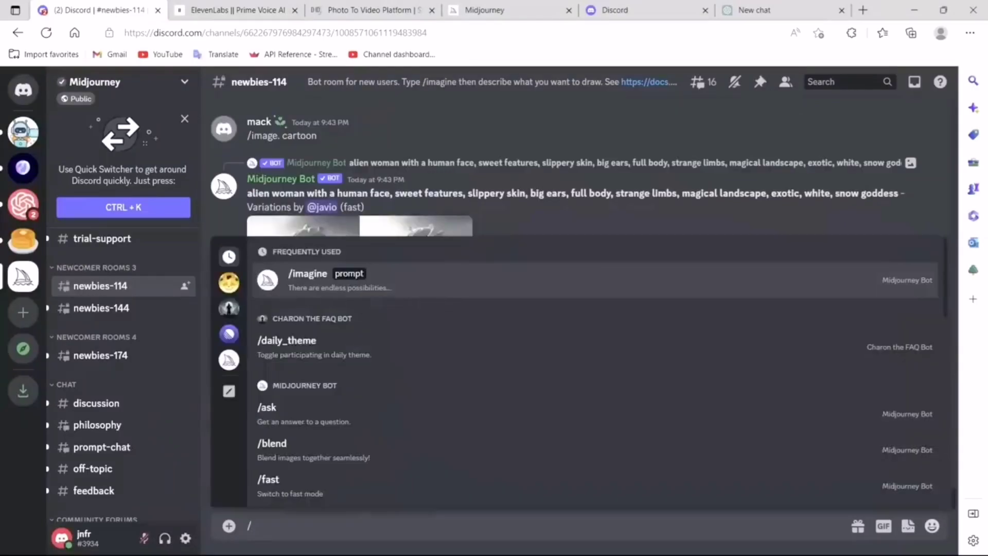
text(im)
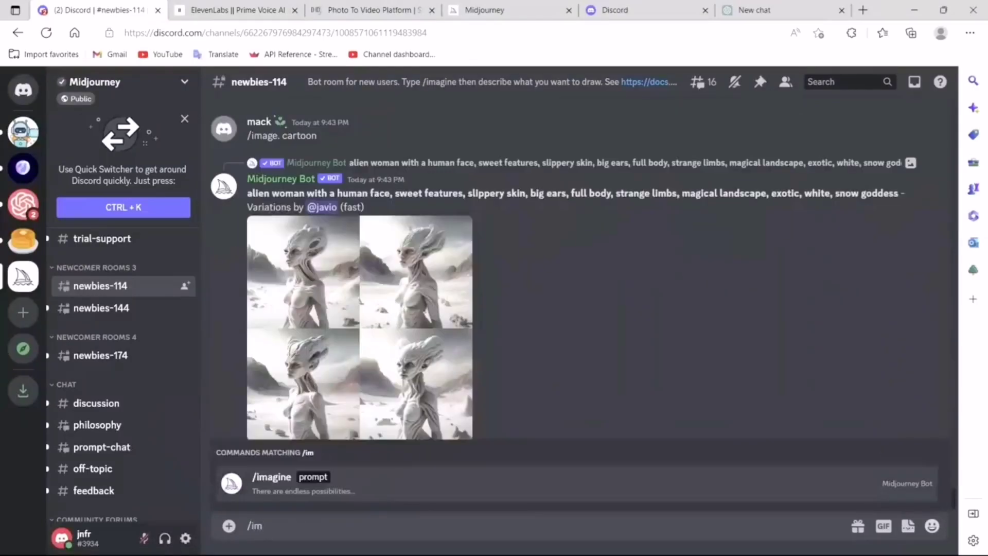
key(Tab)
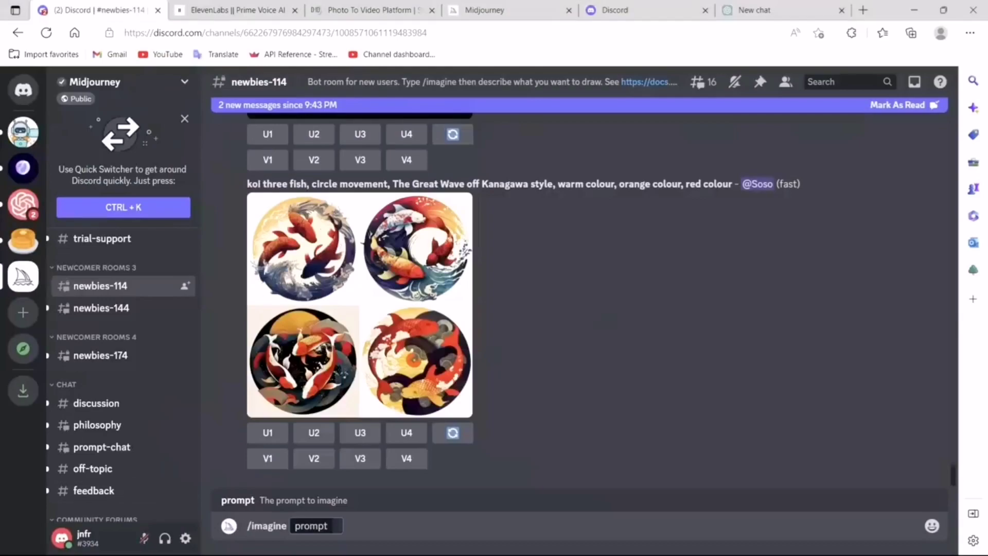
text(A medium shot of a white woman wearing a T-shirt, captured with a Nikon D850 and a Nikon AF-S NIKKOR 70-200mm f/2.8E FL ED VR lens, lit with high-key lighting to create a soft and ethereal feel, with a shallow depth of field --ar 2:3)
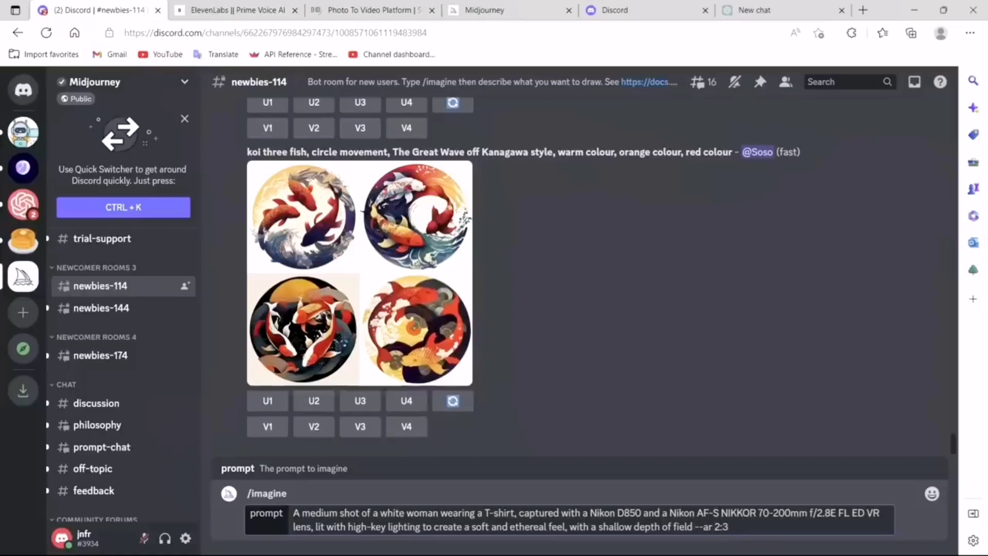
Highlight the prompt's subject, camera, lighting and --ar 2:3 parts, then send it
drag(380, 513, 490, 513)
click(605, 512)
drag(617, 512, 763, 513)
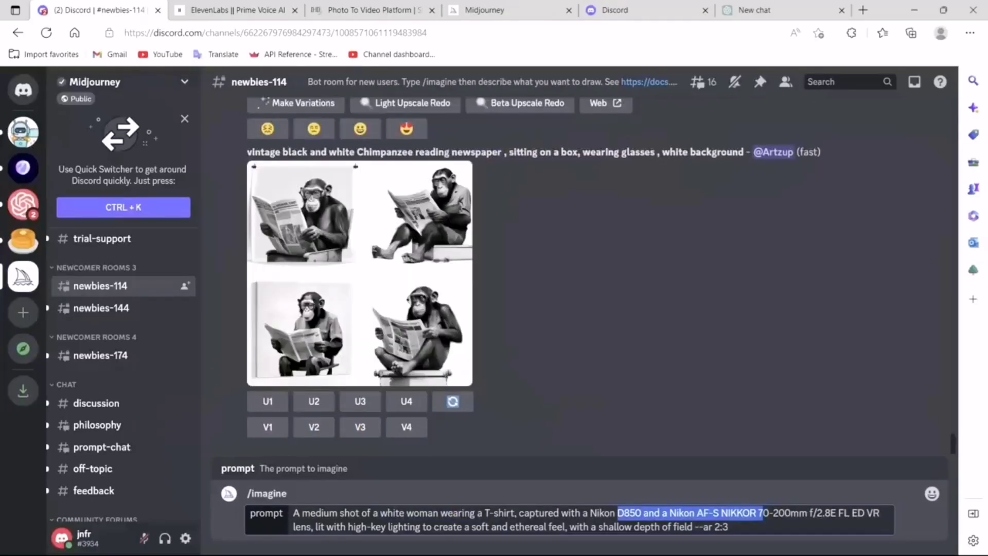
click(411, 526)
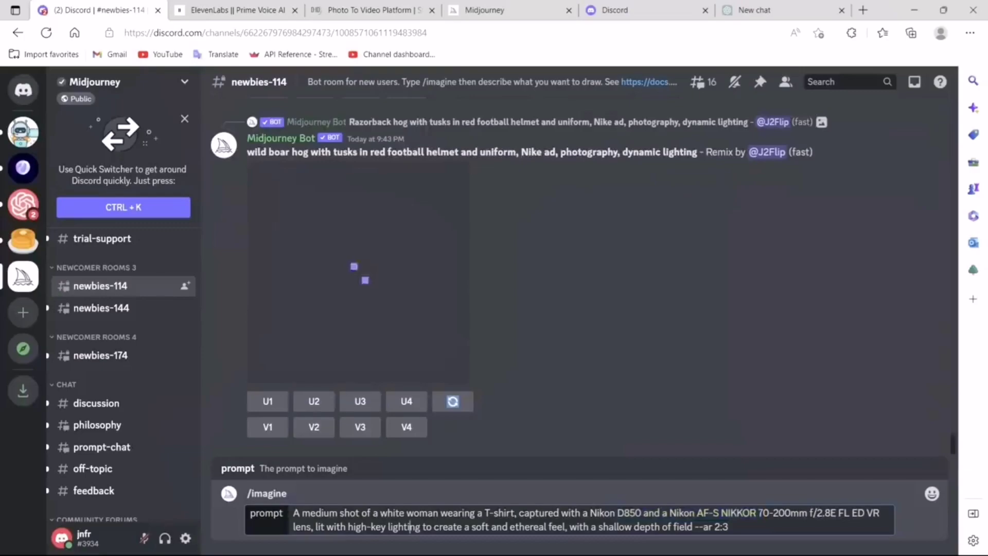
drag(366, 526, 538, 526)
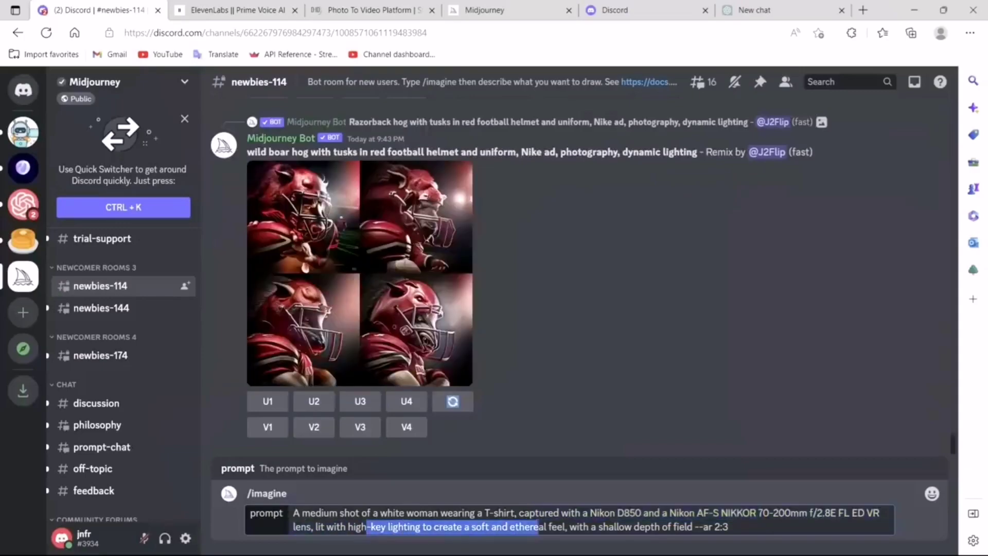
drag(729, 526, 714, 526)
click(728, 526)
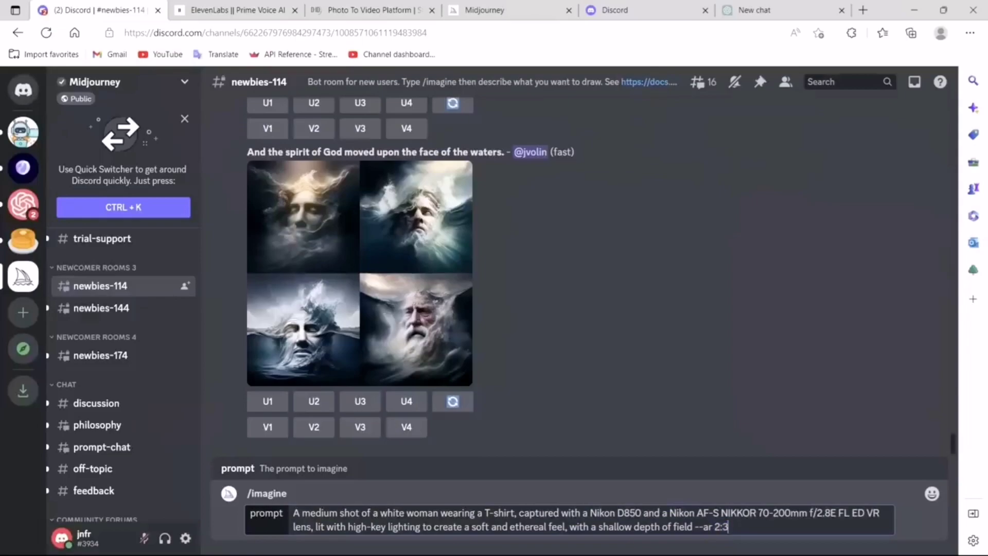
key(Return)
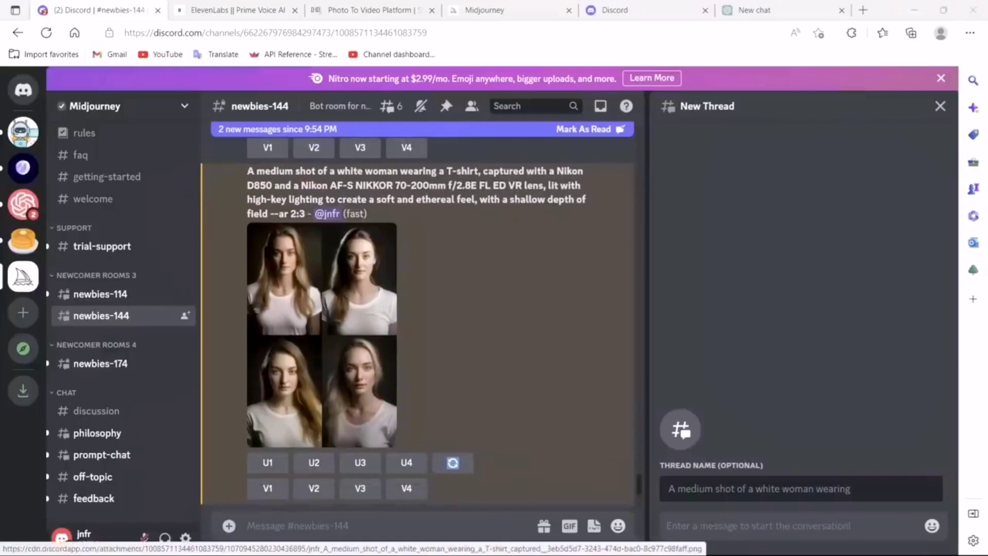
Enlarge the four-portrait T-shirt grid, close it, then enlarge it again
click(321, 334)
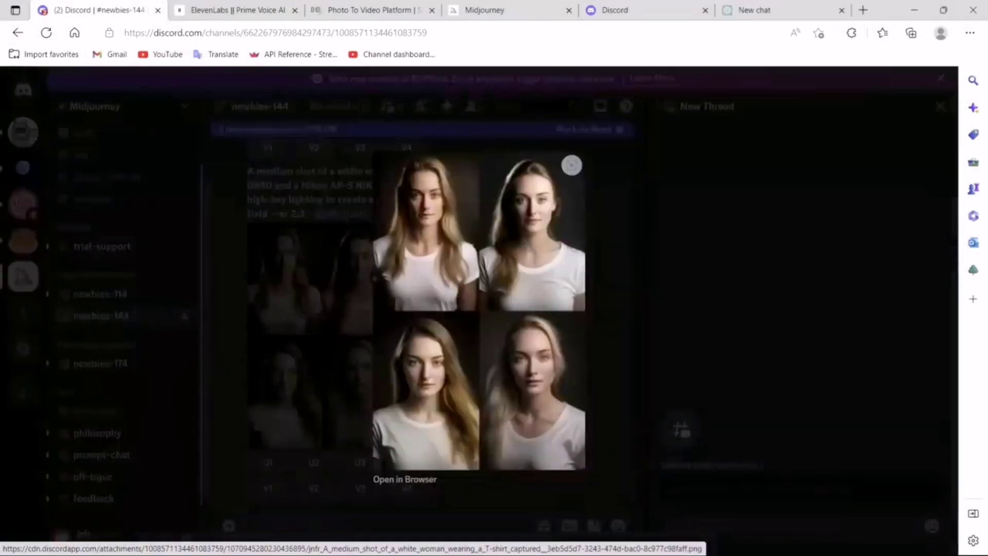
key(Escape)
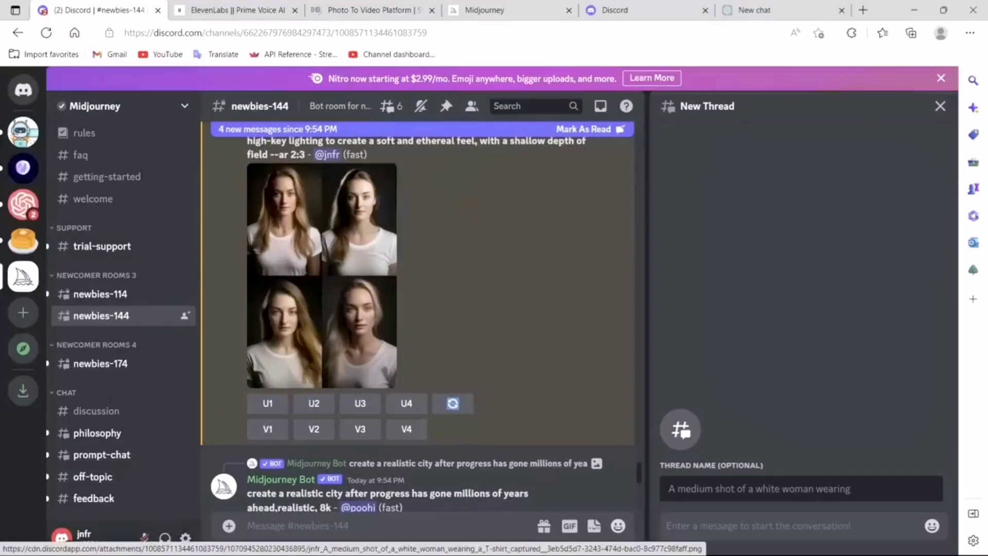
click(379, 345)
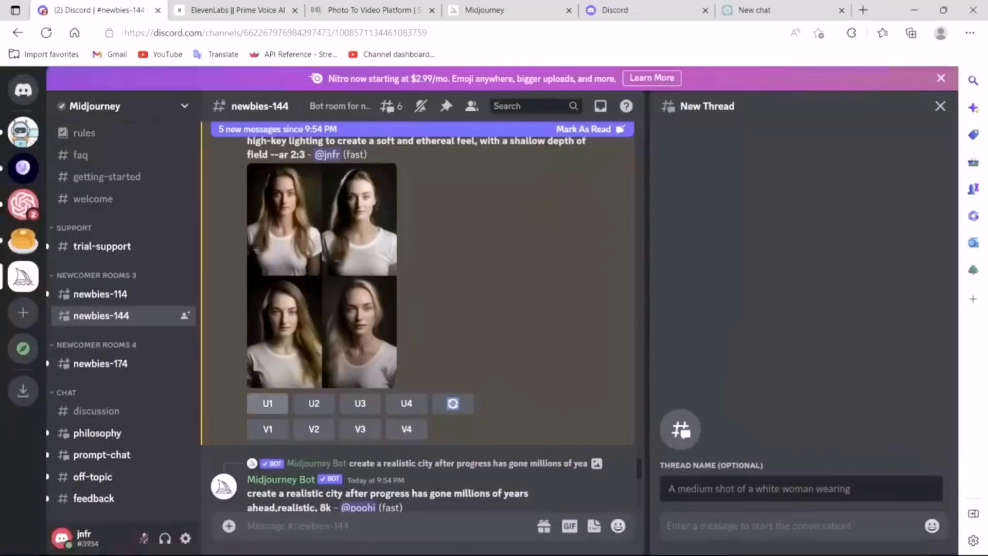
Upscale the top-left portrait, view it full size, and bring up its save options
click(268, 403)
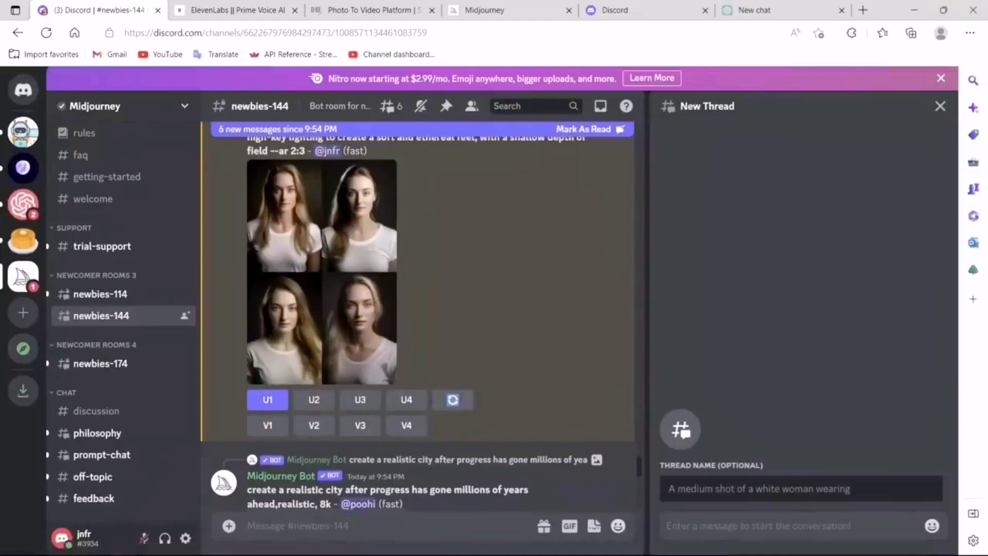
scroll(417, 326, up, 3)
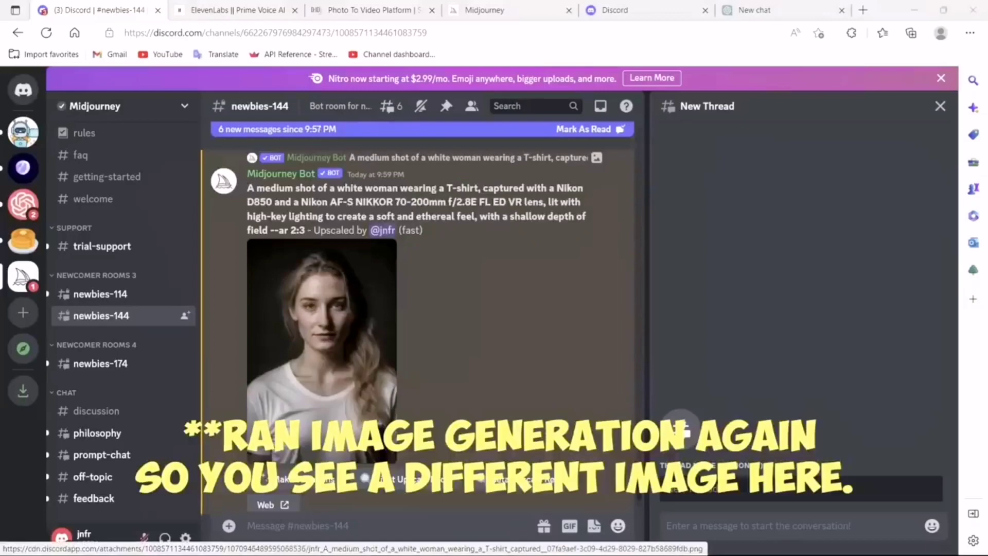
click(345, 347)
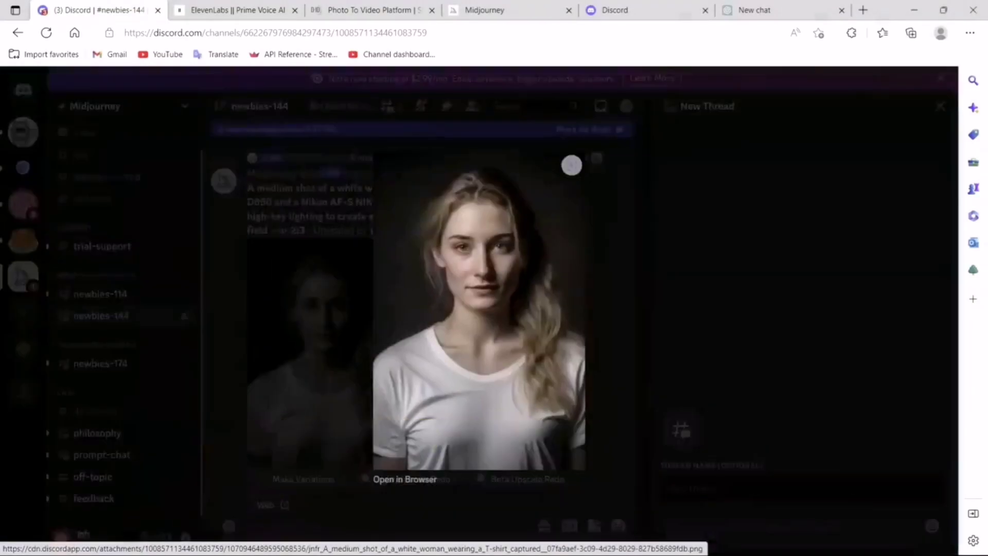
right_click(471, 325)
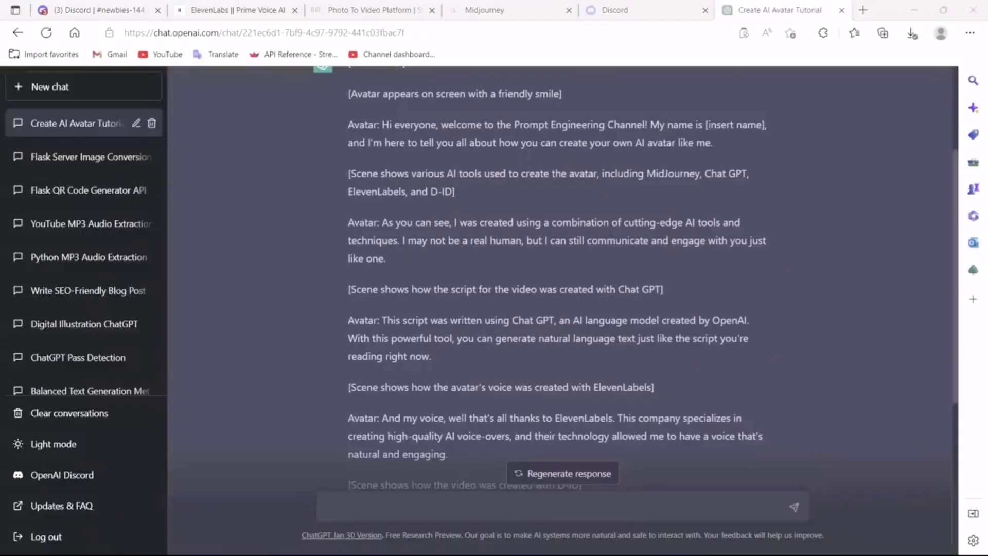
Review the ChatGPT avatar tutorial response and select the script from the intro onward
scroll(563, 278, up, 3)
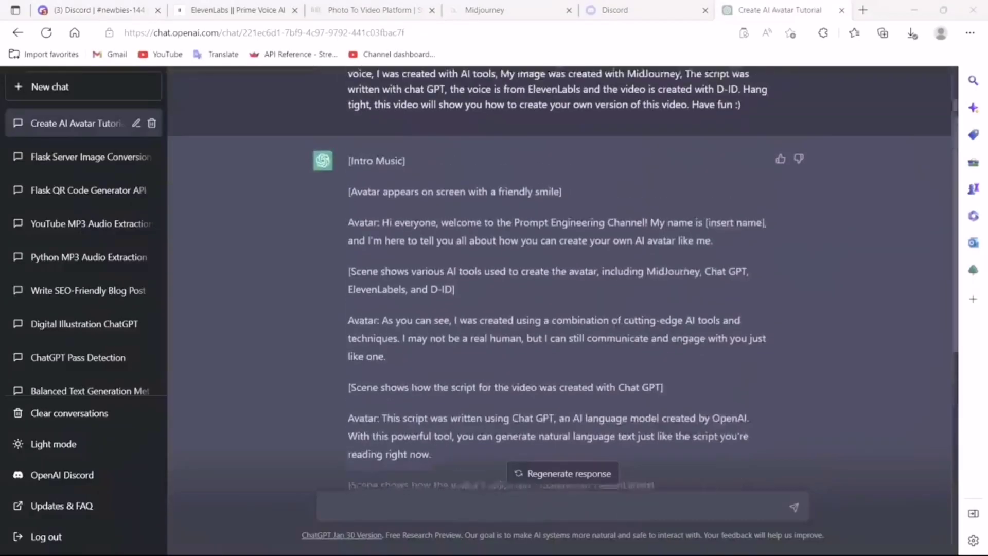
drag(348, 90, 437, 168)
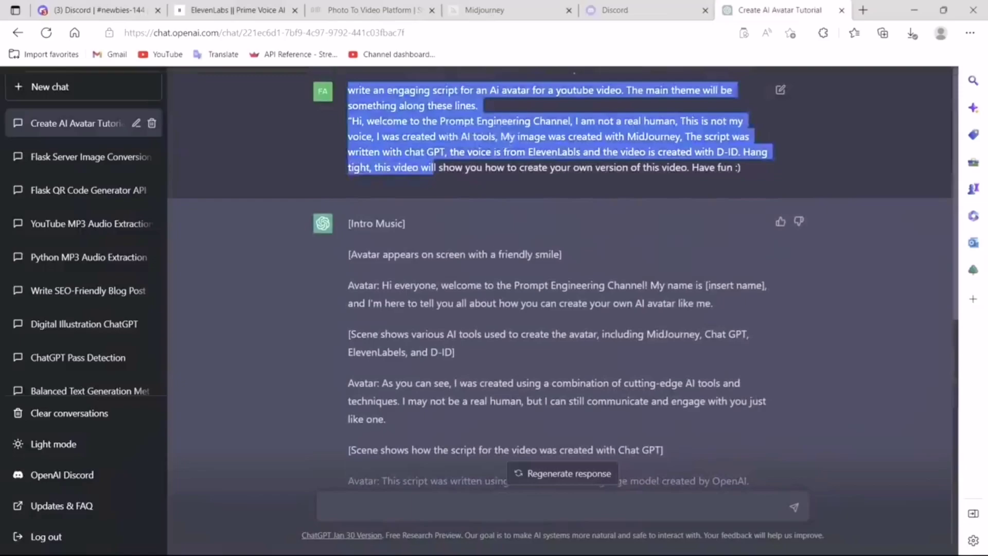
scroll(438, 175, down, 3)
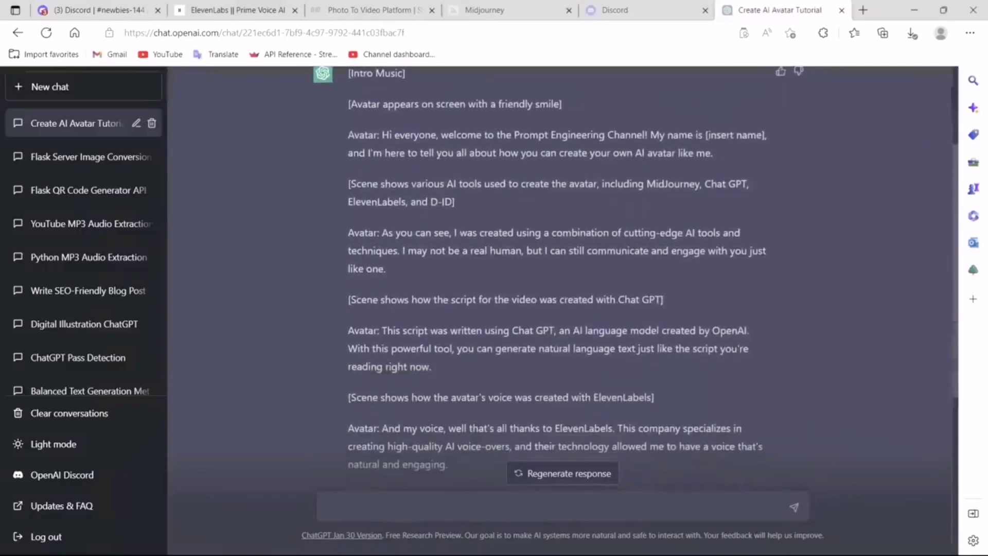
scroll(563, 277, down, 4)
scroll(562, 278, down, 2)
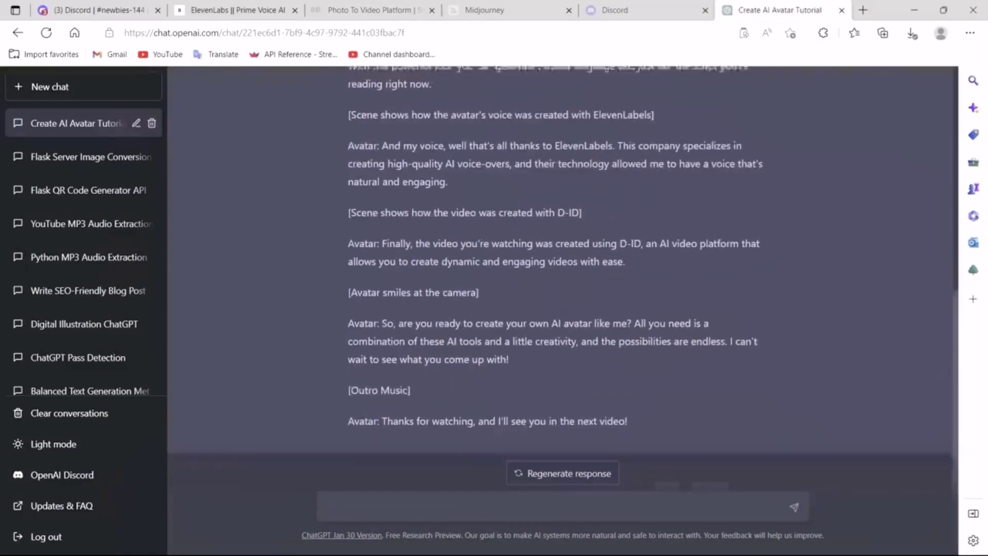
drag(630, 415, 348, 105)
scroll(562, 278, up, 7)
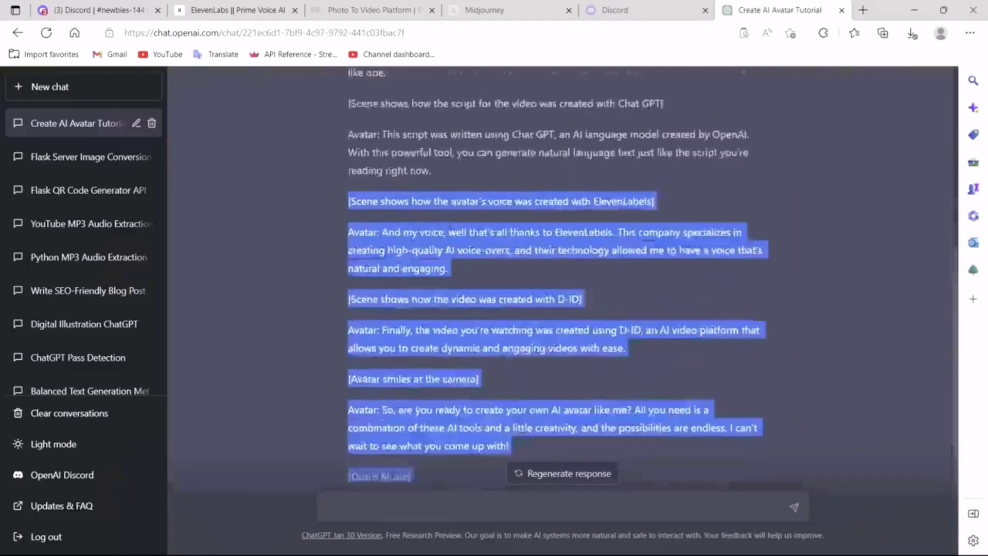
drag(348, 150, 553, 442)
click(576, 437)
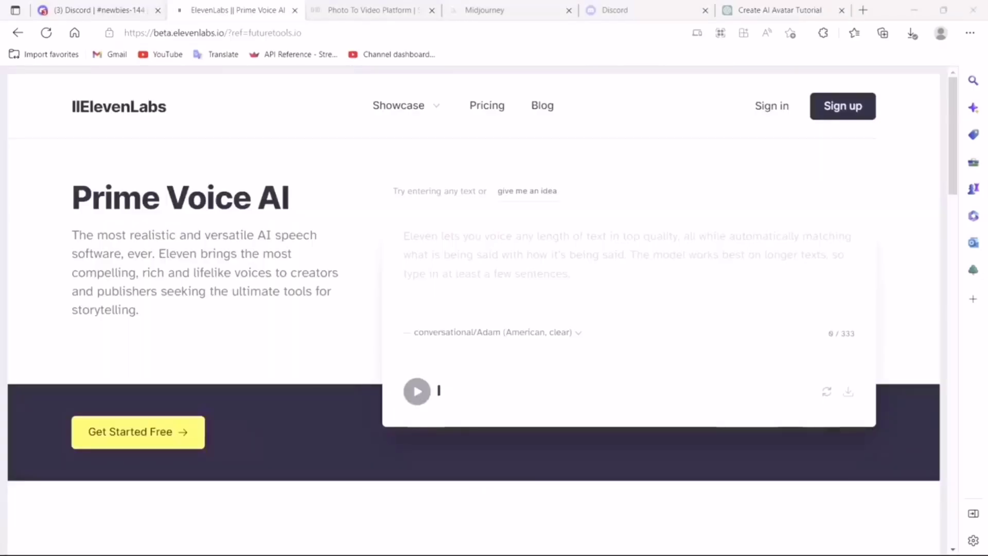
Enter the avatar script into the Speech Synthesis text box
scroll(482, 272, down, 2)
scroll(482, 272, up, 2)
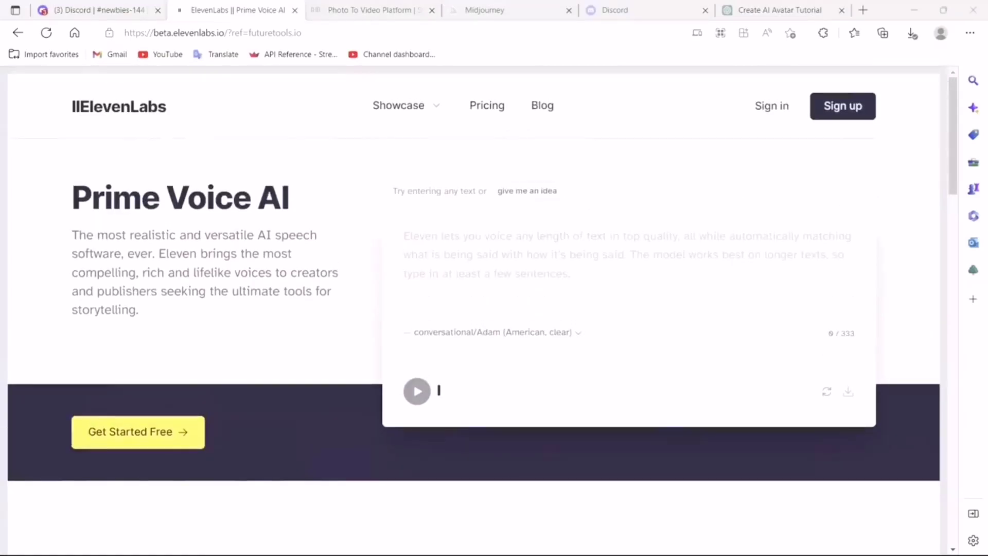
click(405, 237)
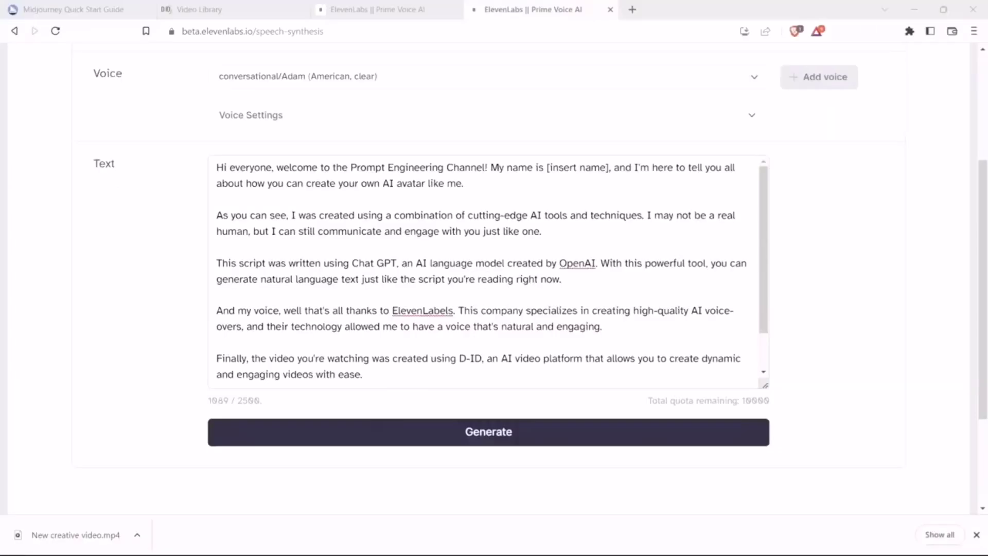
scroll(489, 278, up, 4)
scroll(489, 278, down, 4)
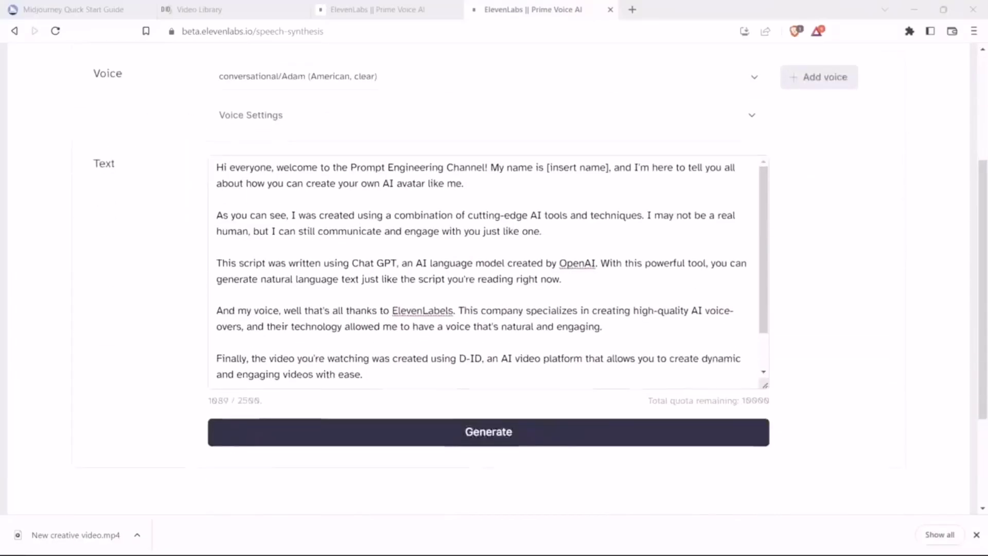
scroll(489, 278, up, 4)
scroll(488, 277, down, 4)
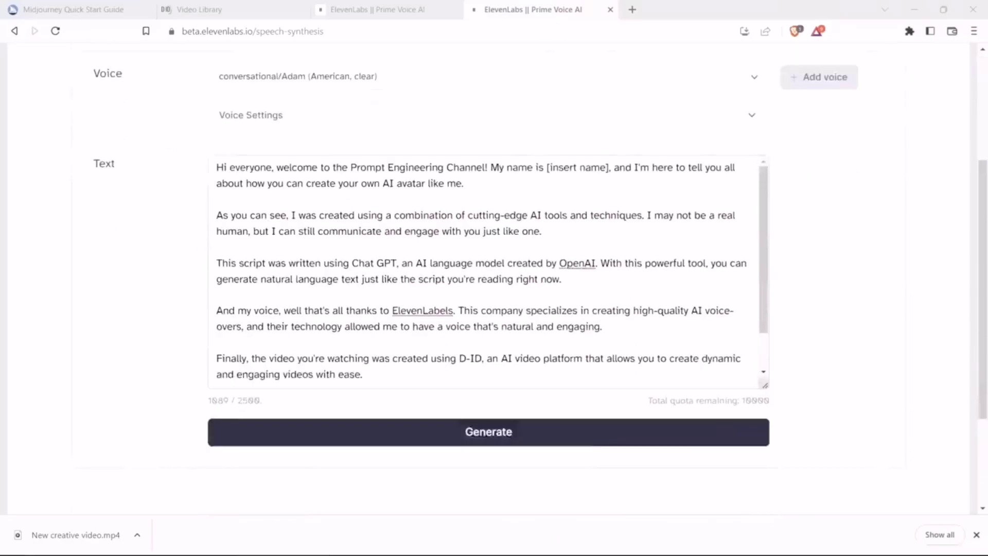
scroll(489, 278, up, 4)
scroll(489, 278, down, 2)
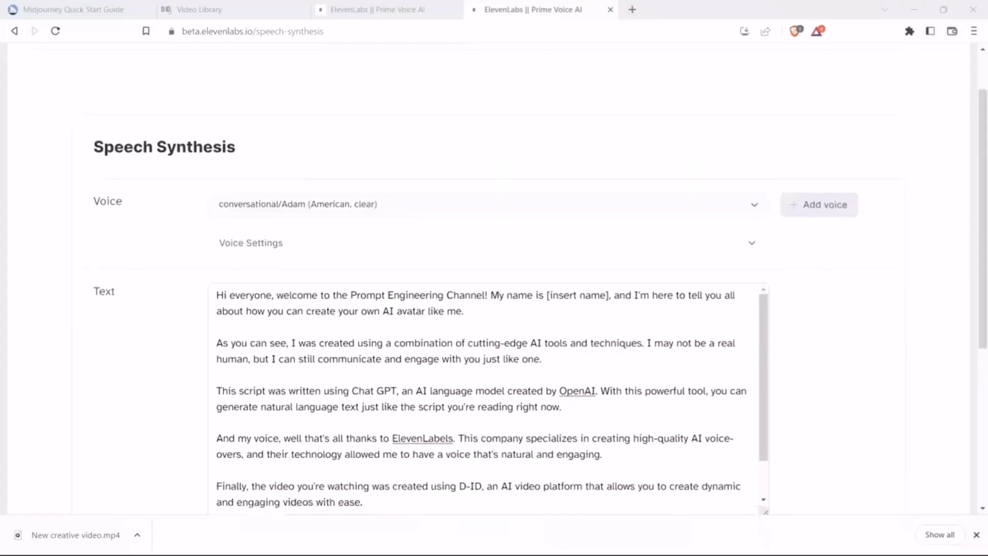
Choose the Rachel (American, mellow) voice, reset voice settings to default, and generate
click(488, 141)
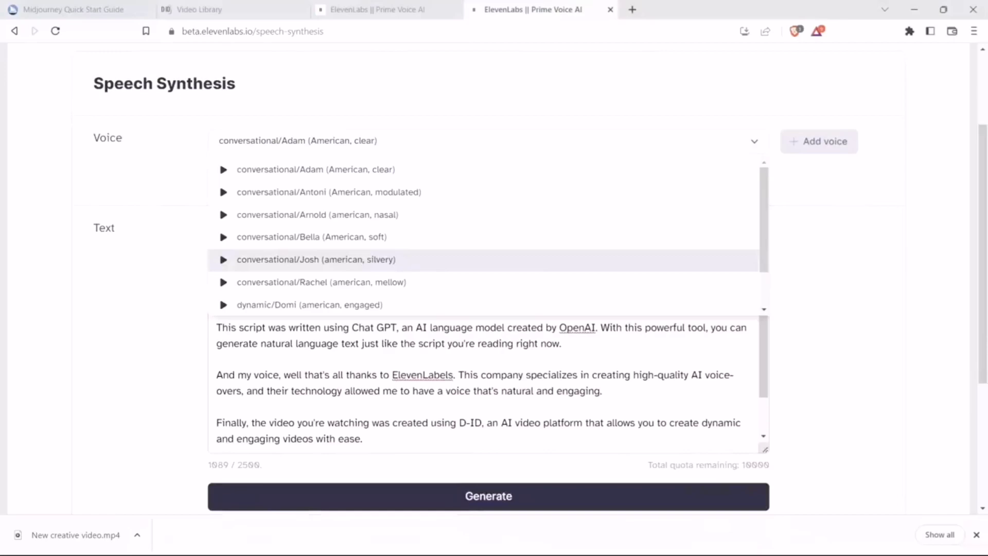
key(Down)
key(Return)
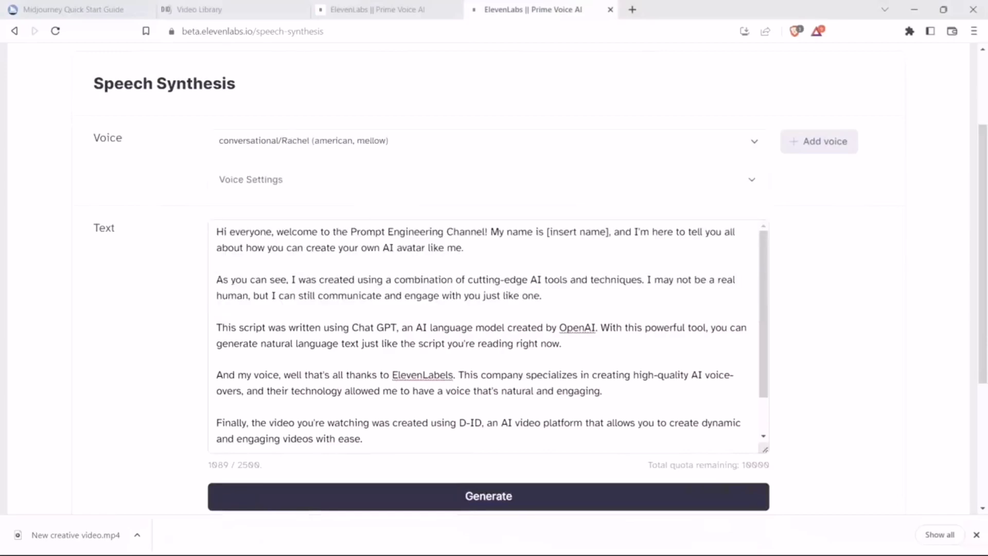
scroll(489, 278, down, 3)
scroll(489, 278, up, 1)
click(487, 116)
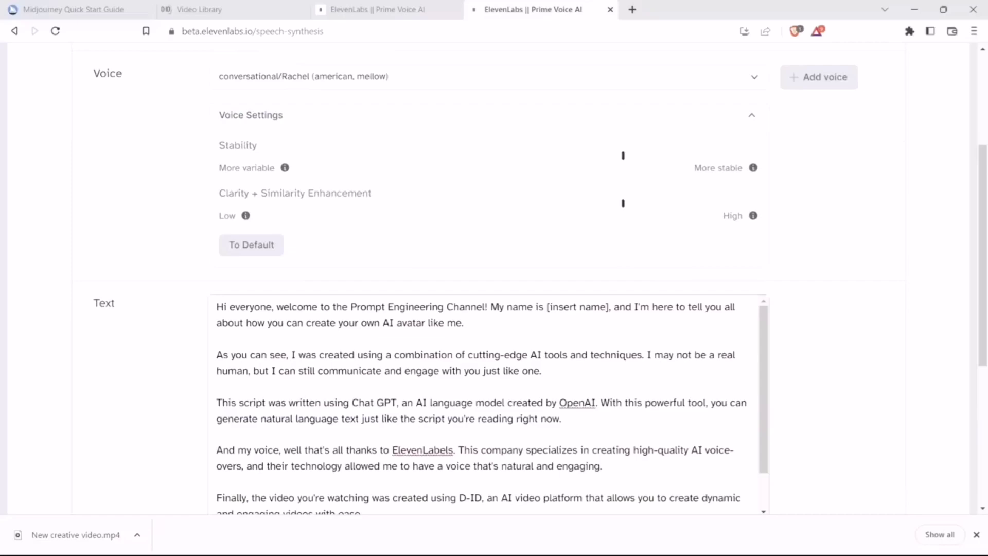
click(252, 244)
scroll(489, 278, down, 3)
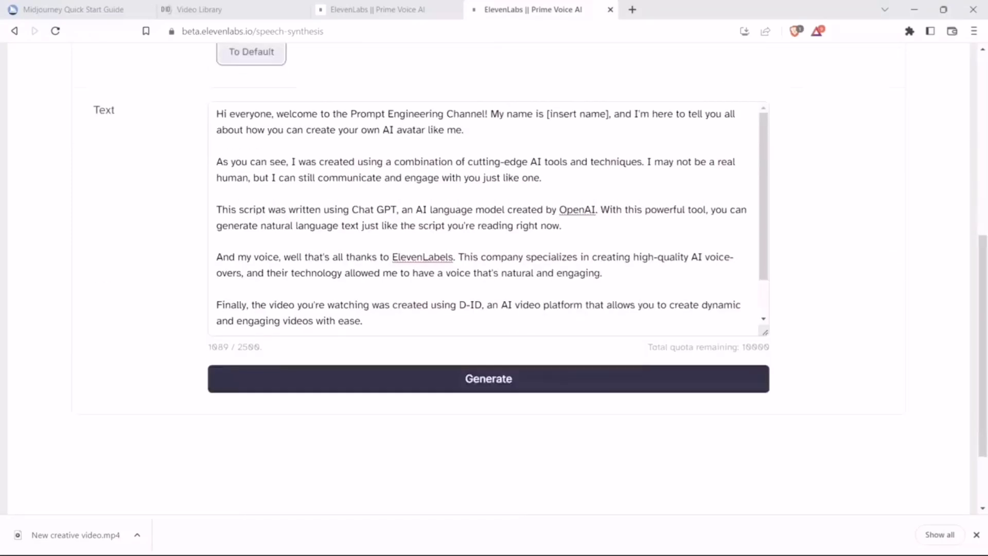
click(488, 378)
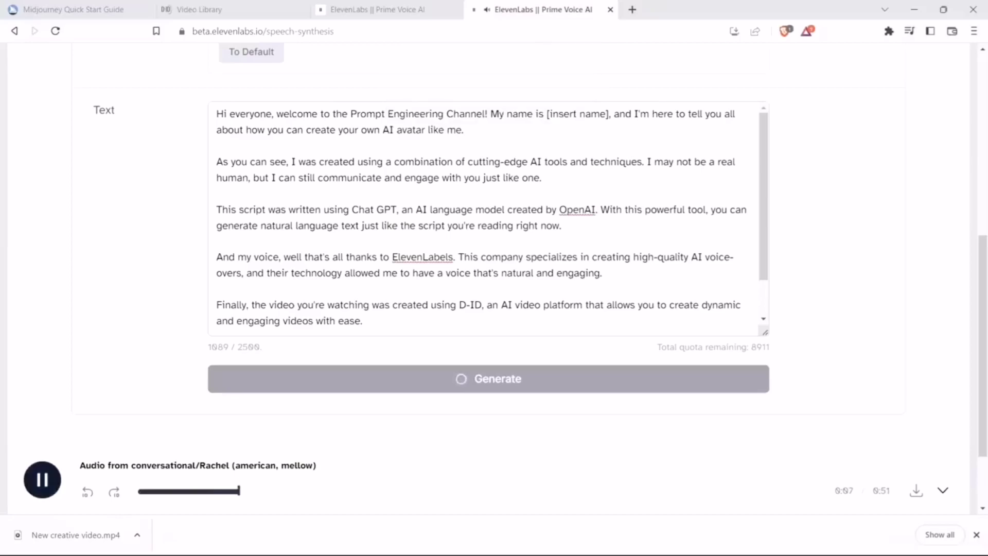
Replace the [insert name] placeholder with 'Rachel' and regenerate the narration
click(546, 226)
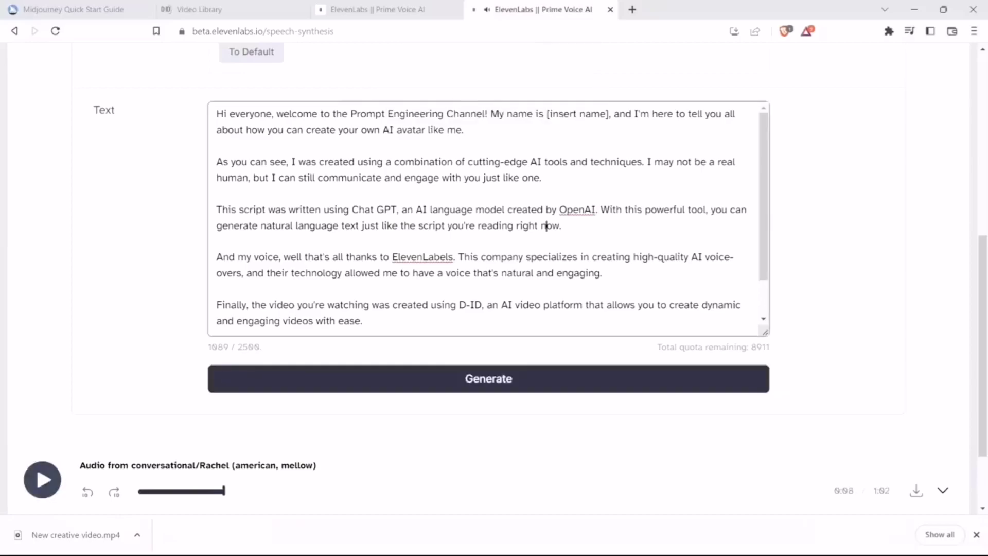
click(217, 241)
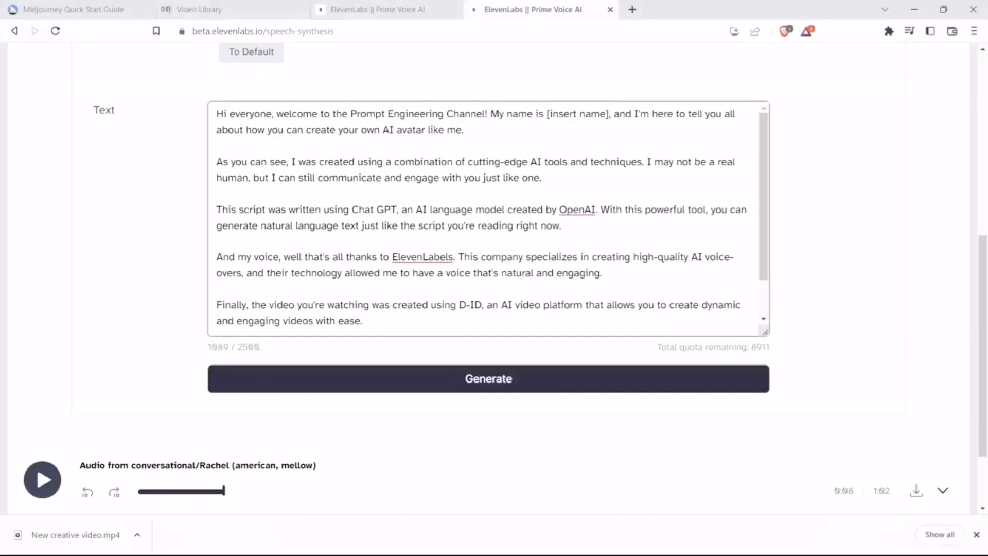
drag(608, 114, 547, 115)
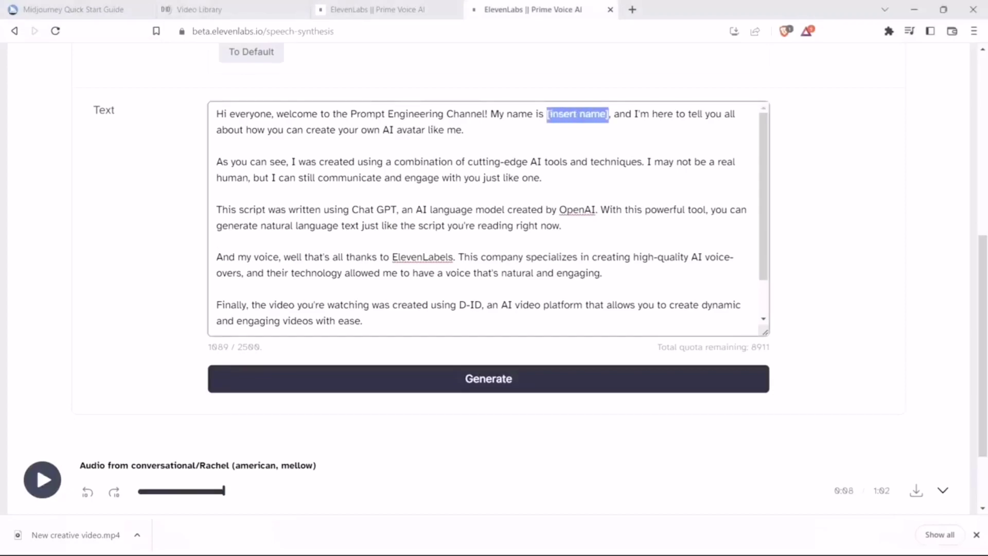
text(Rachel)
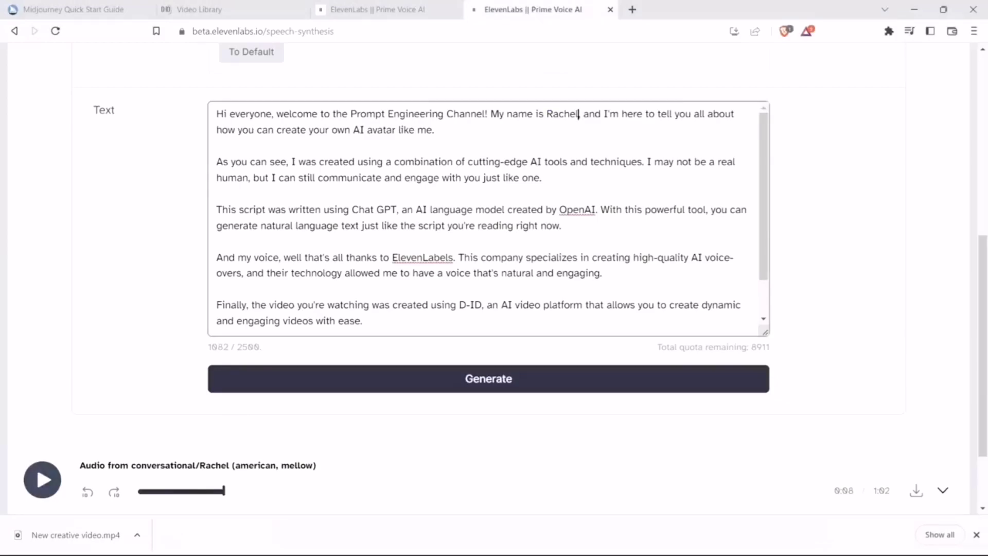
click(489, 379)
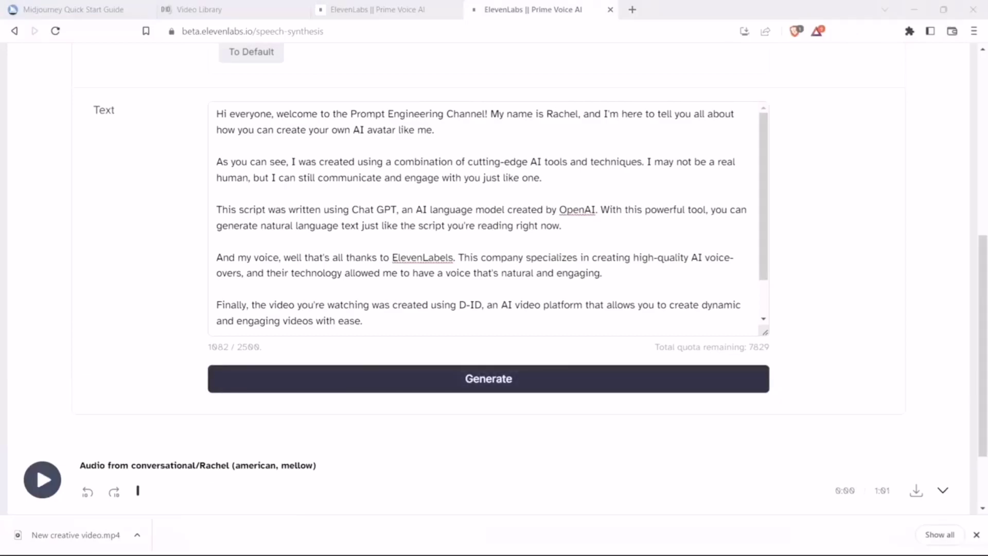
Save the narration as synthesized_audio.mp3 in the Video Avatar folder
scroll(488, 221, down, 1)
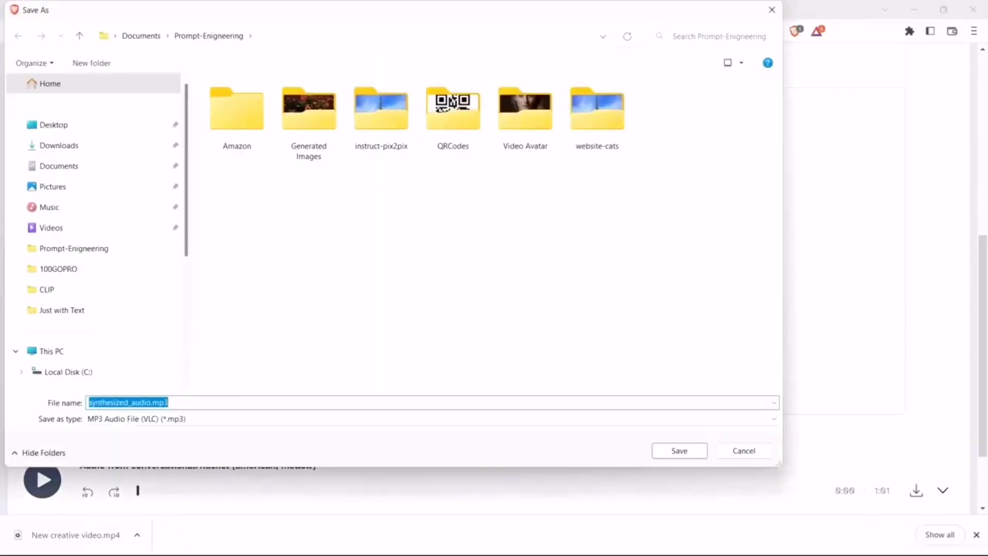
double_click(525, 116)
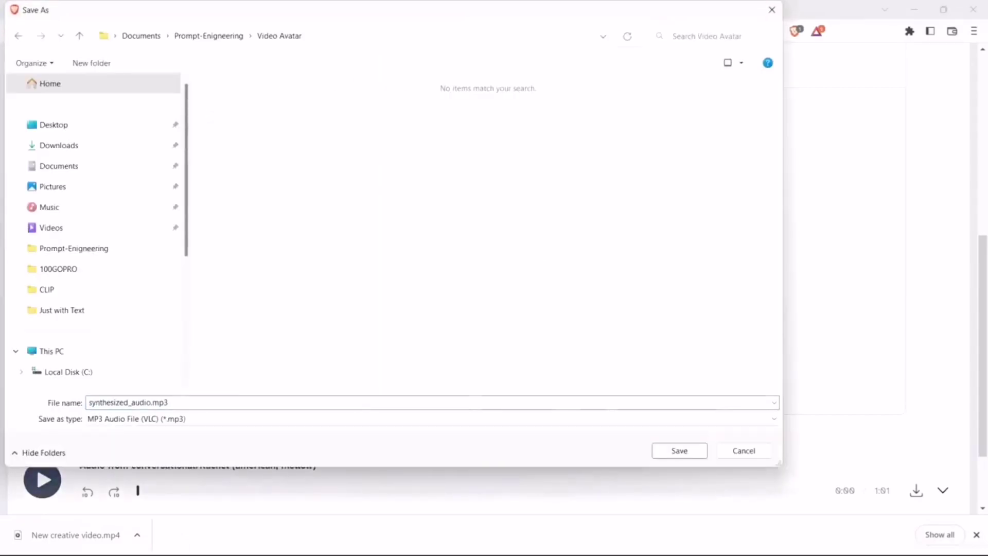
click(679, 451)
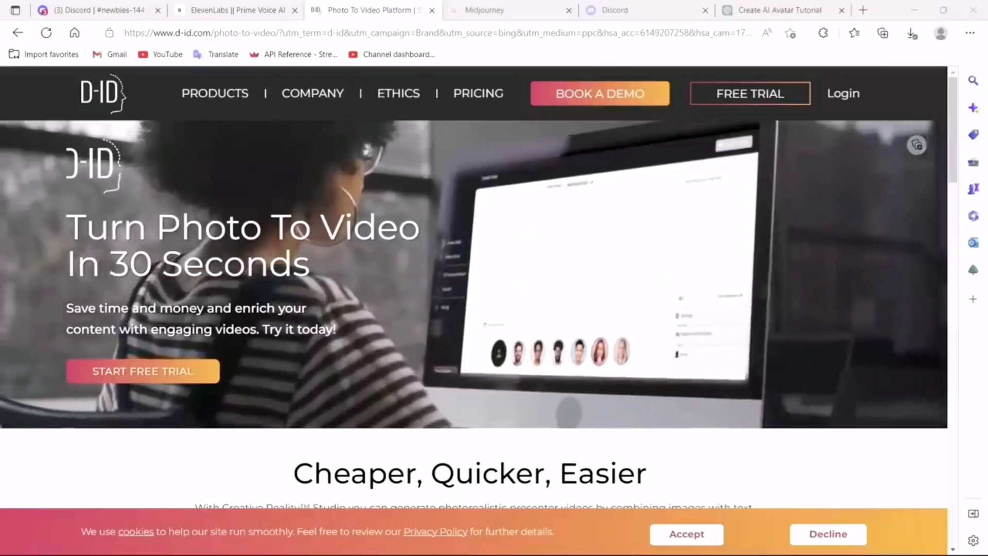
Scroll to the top of d-id.com and start the FREE TRIAL of the studio
scroll(473, 288, up, 1)
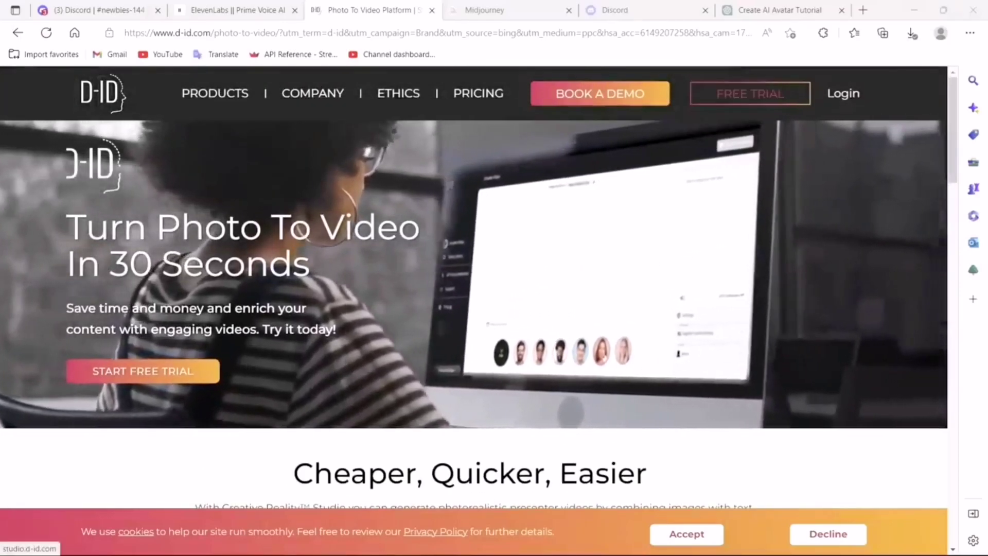
click(749, 94)
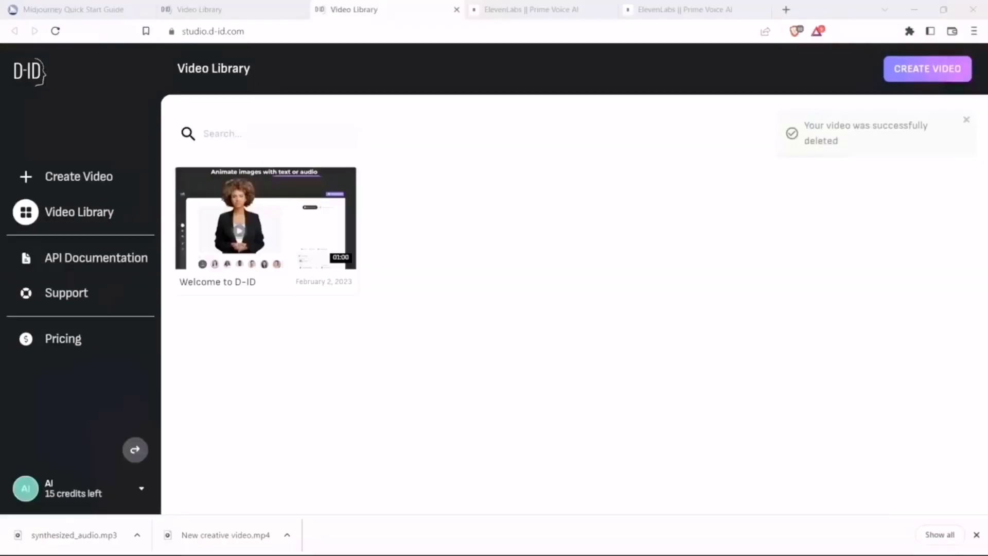
Create a new video and upload the woman-in-white-T-shirt portrait as its presenter
click(78, 176)
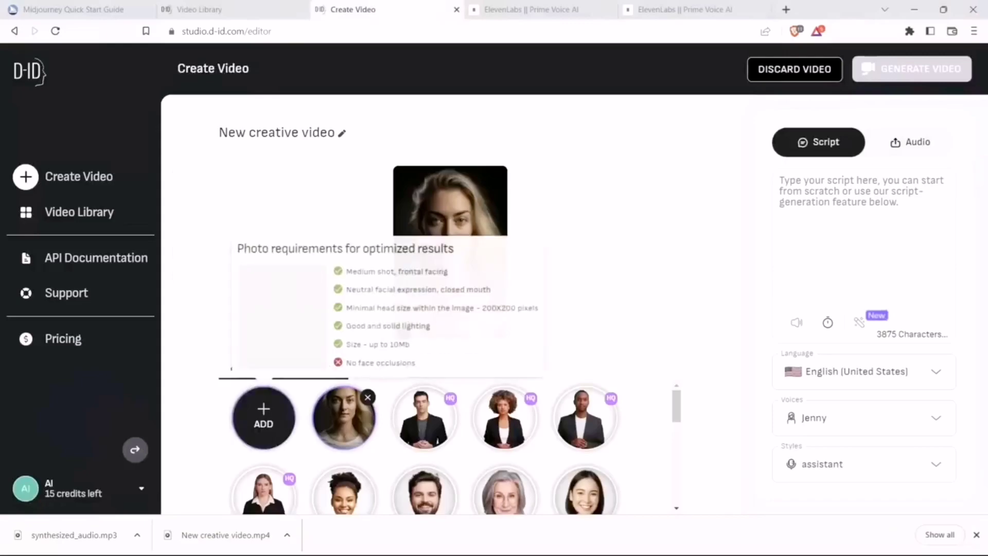
click(264, 417)
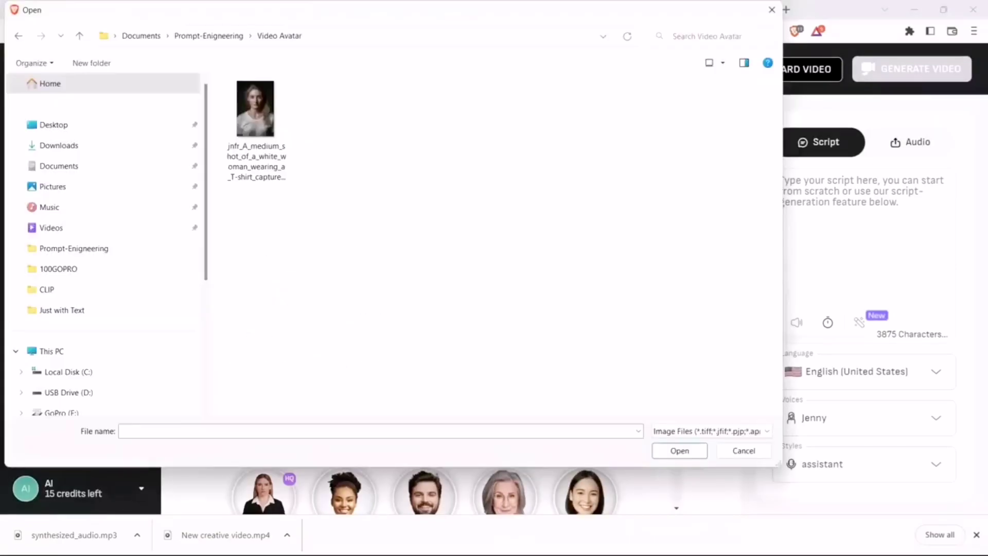
double_click(256, 123)
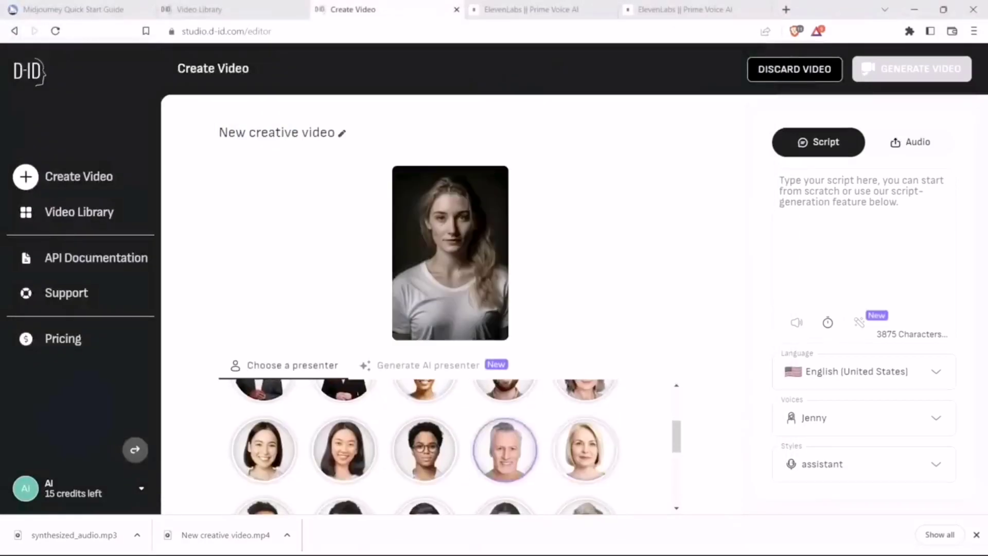
scroll(424, 450, up, 3)
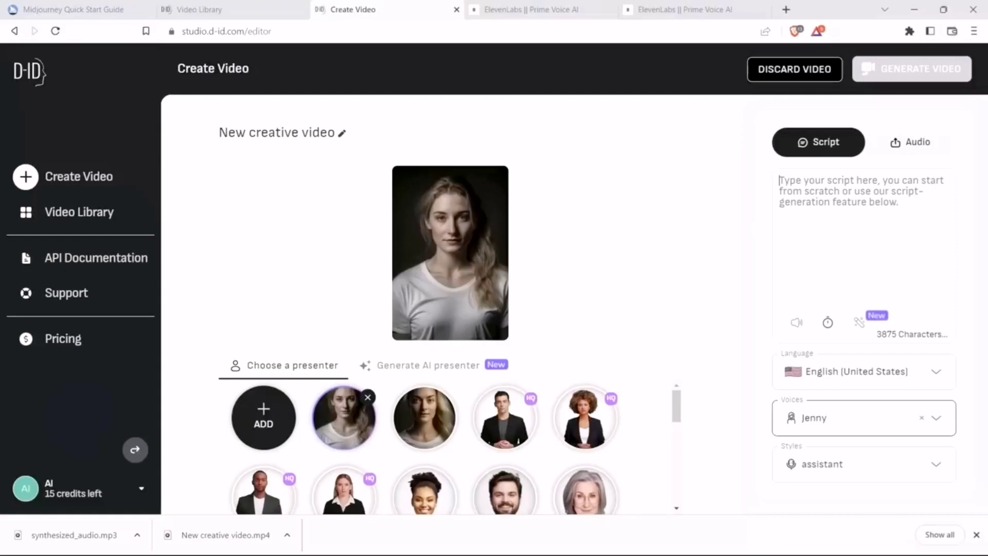
Browse the voice Styles list and close it without changing the style
click(848, 464)
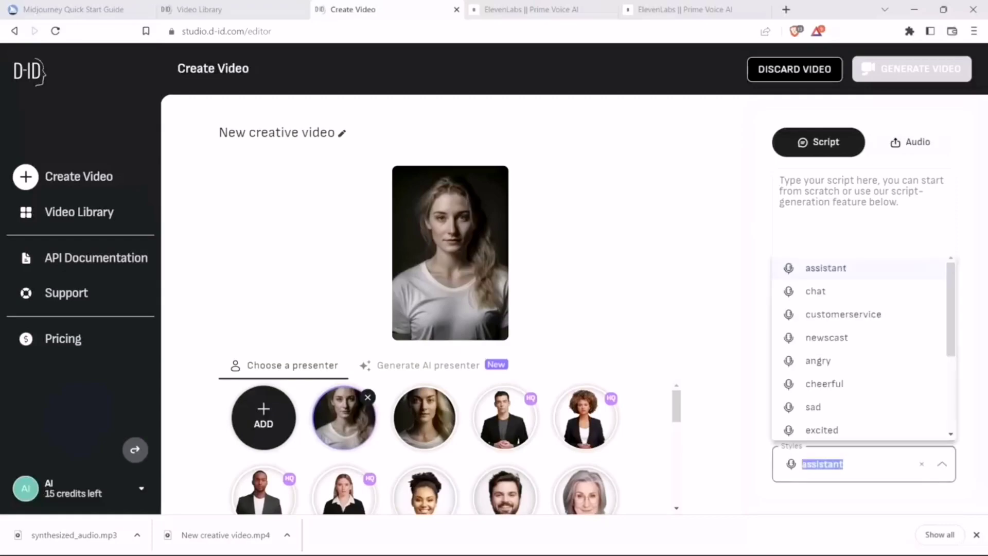
scroll(864, 344, down, 3)
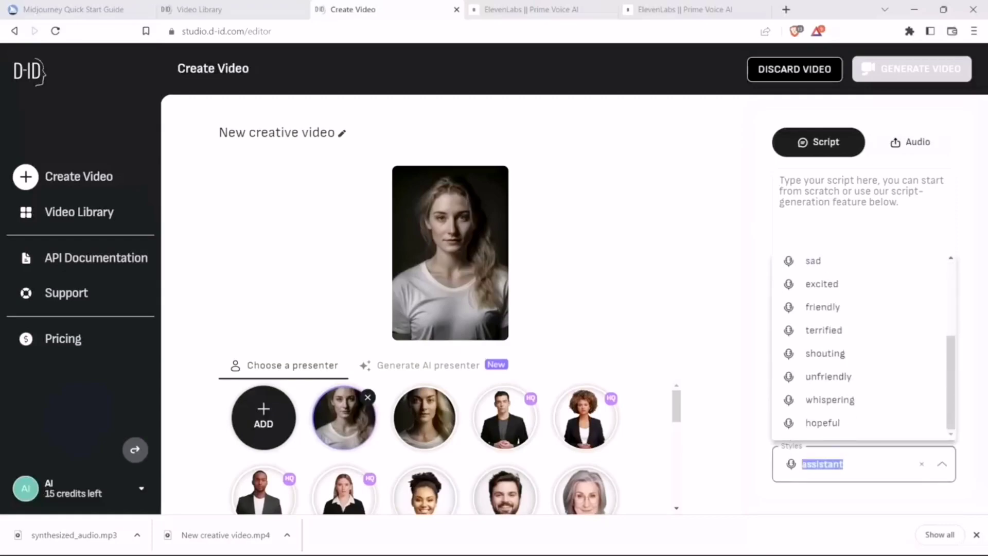
scroll(864, 344, up, 3)
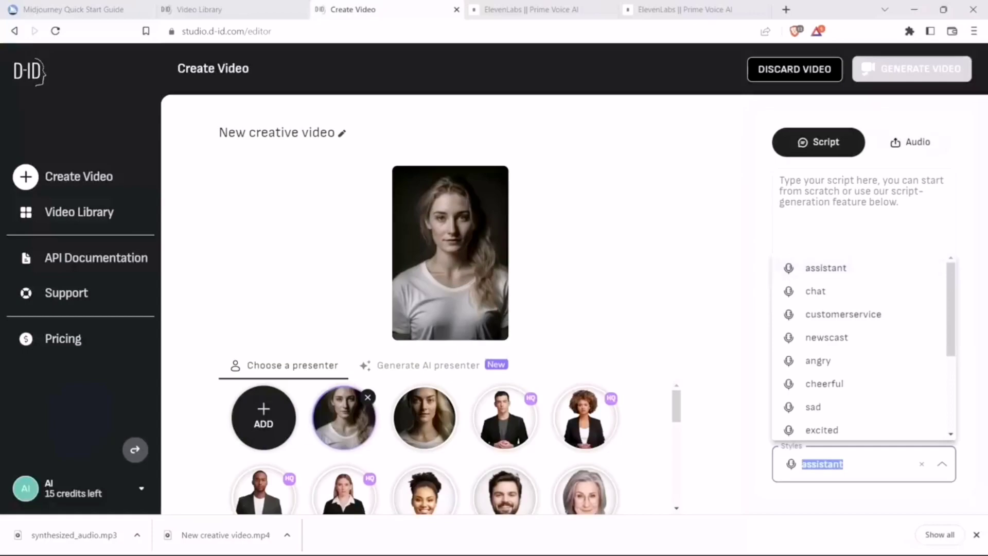
scroll(864, 345, down, 3)
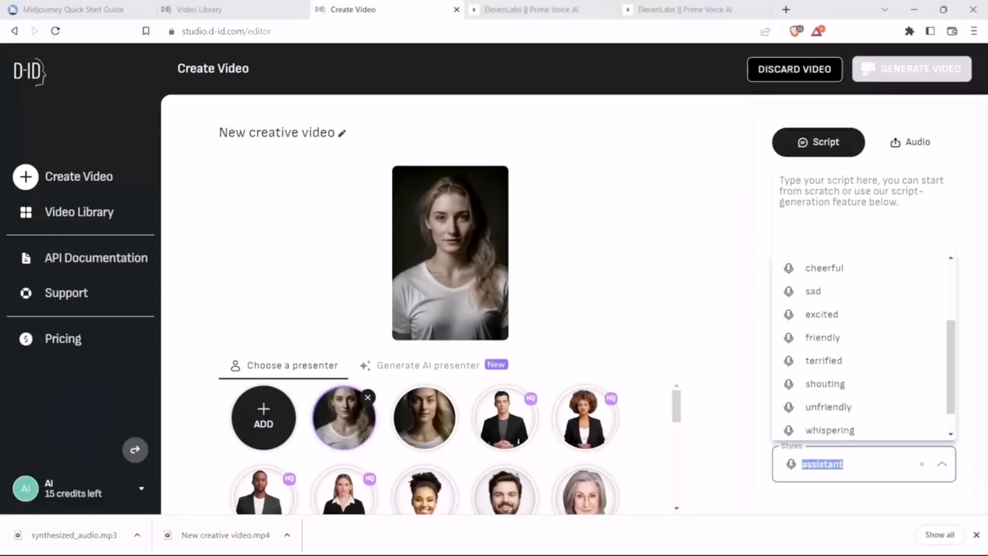
key(Escape)
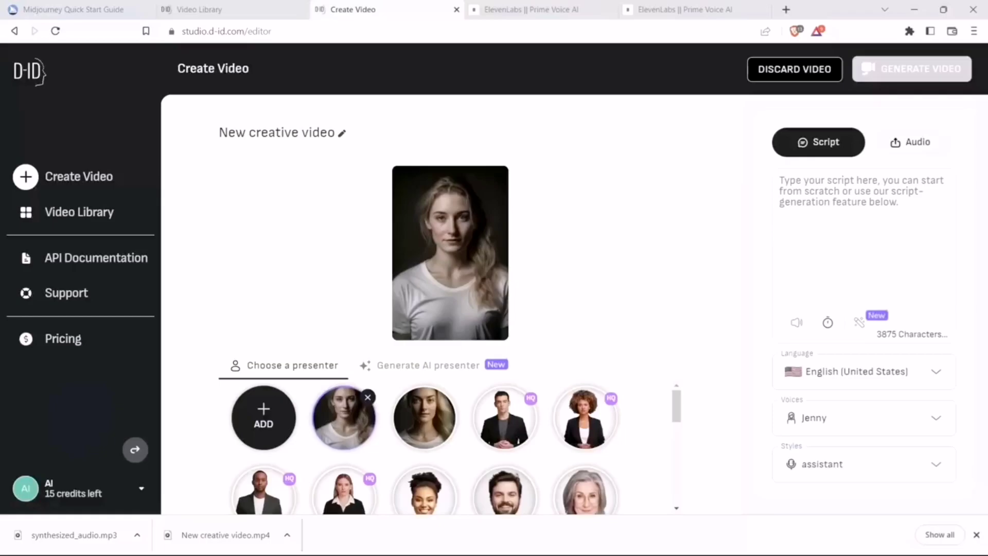
Upload synthesized_audio.mp3 as the audio track and play it briefly to check it
click(910, 142)
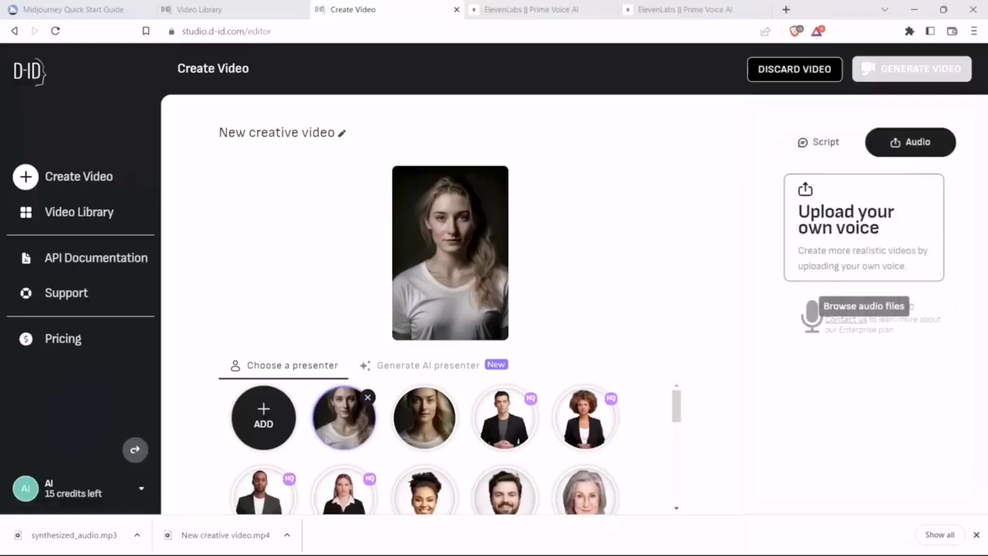
click(864, 227)
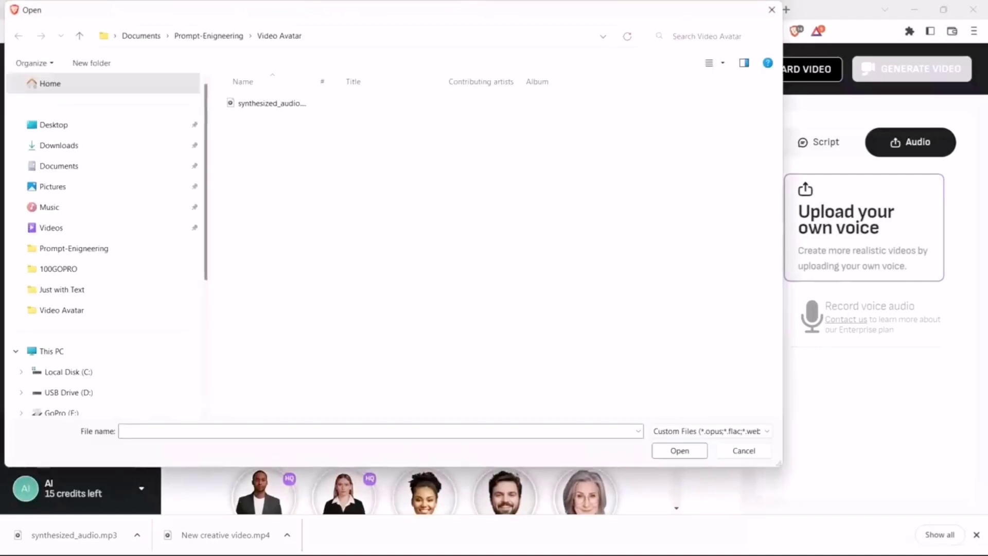
double_click(271, 103)
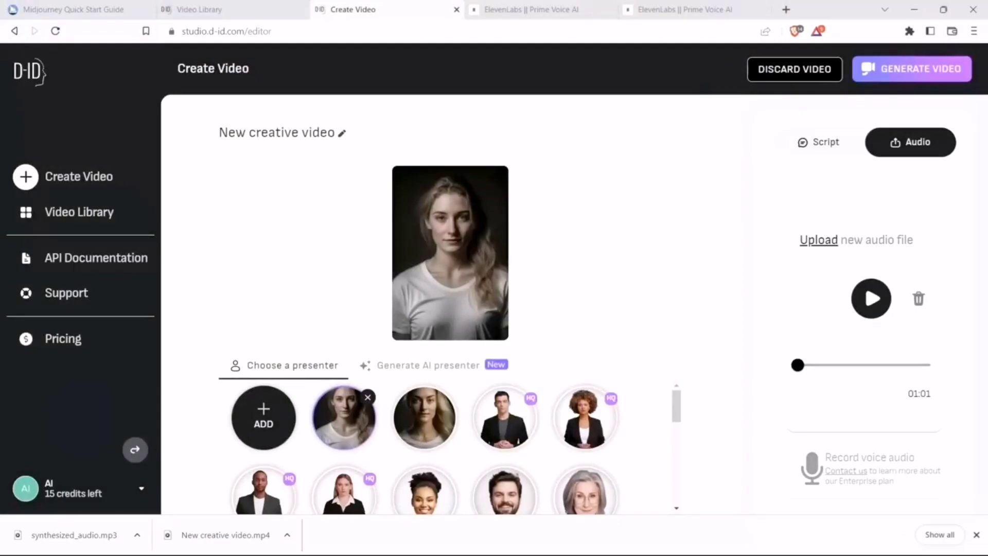
click(871, 299)
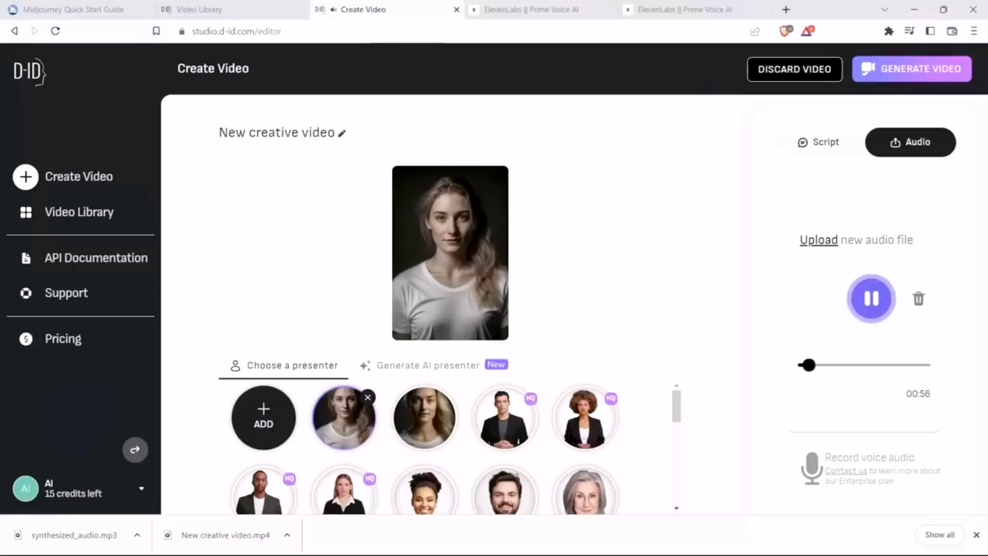
click(871, 299)
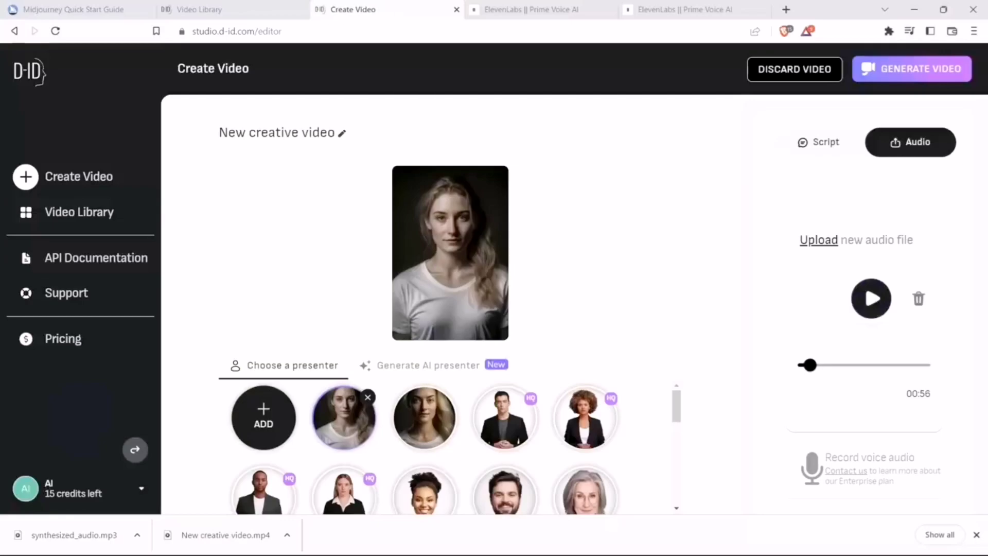
Generate the New creative video and confirm spending 5 credits on it
click(912, 69)
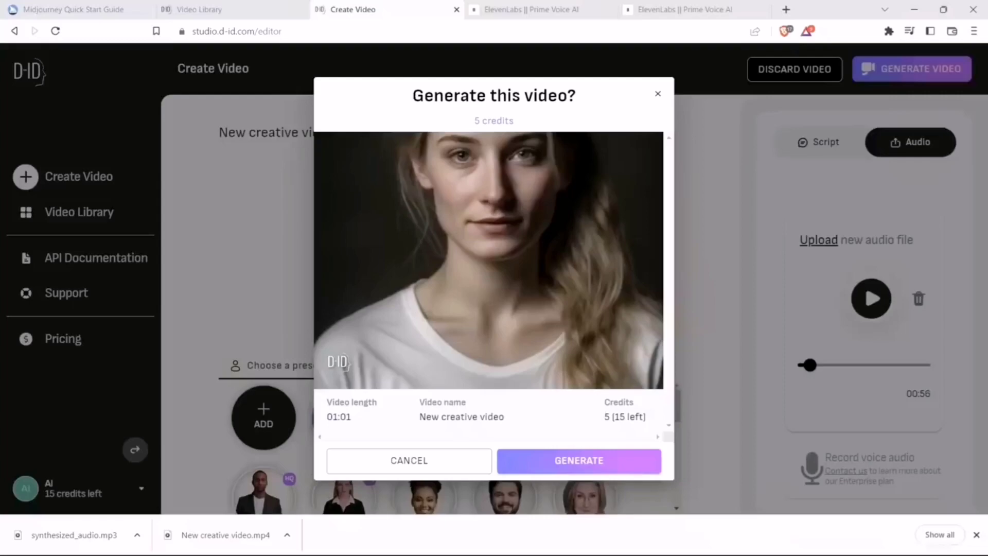
click(579, 461)
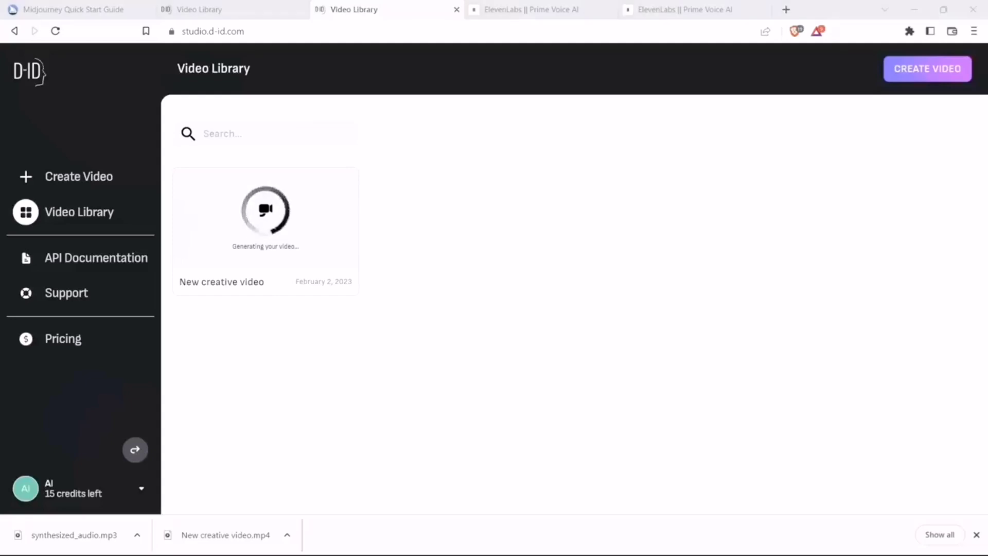
Preview the New creative video, pause it, and start downloading it as MP4
click(266, 219)
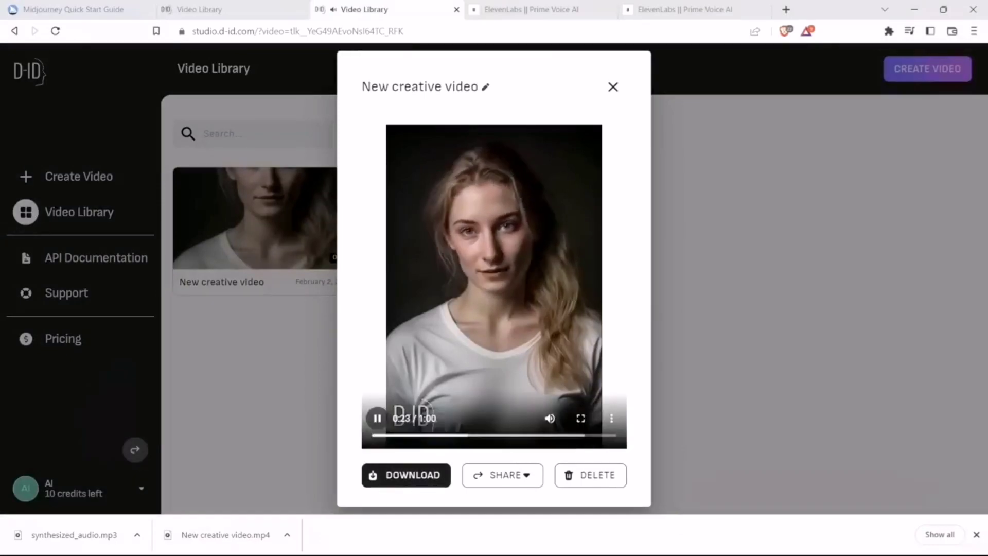
click(377, 419)
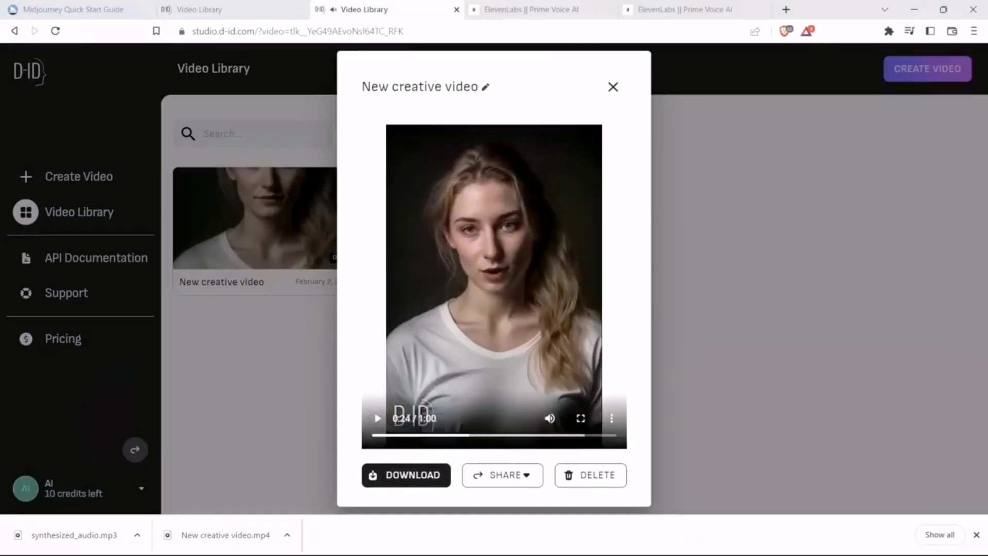
click(406, 474)
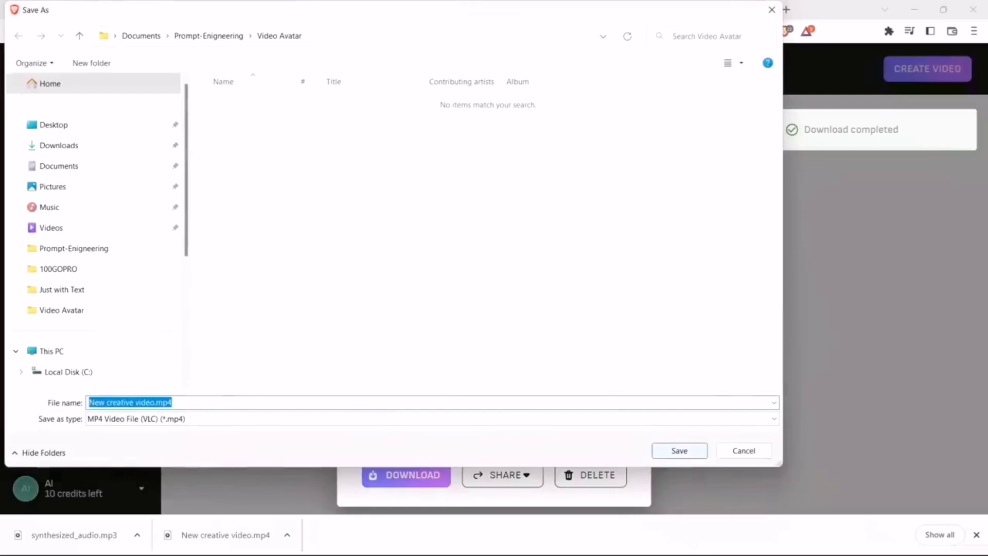
Save New creative video.mp4 into the Video Avatar folder and mute the preview
key(Return)
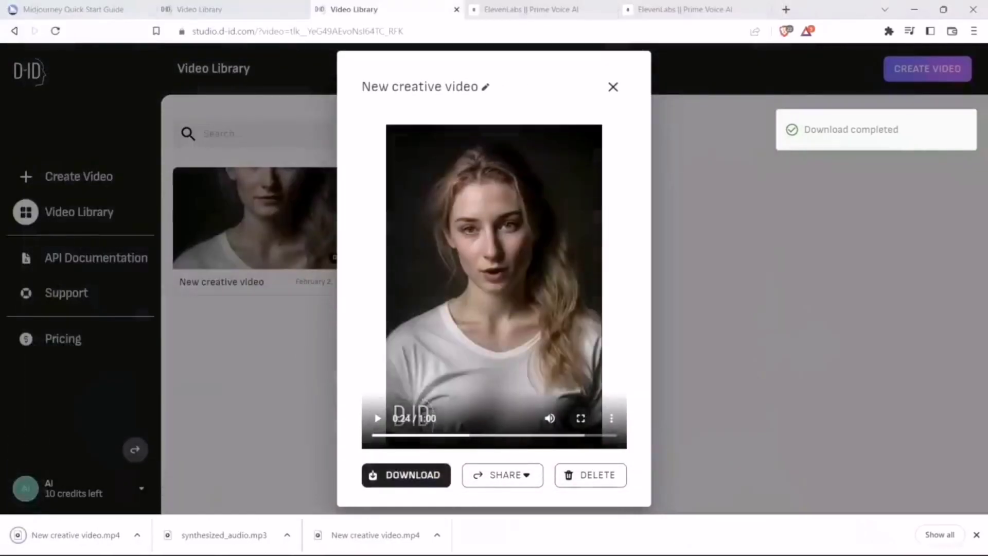
click(550, 418)
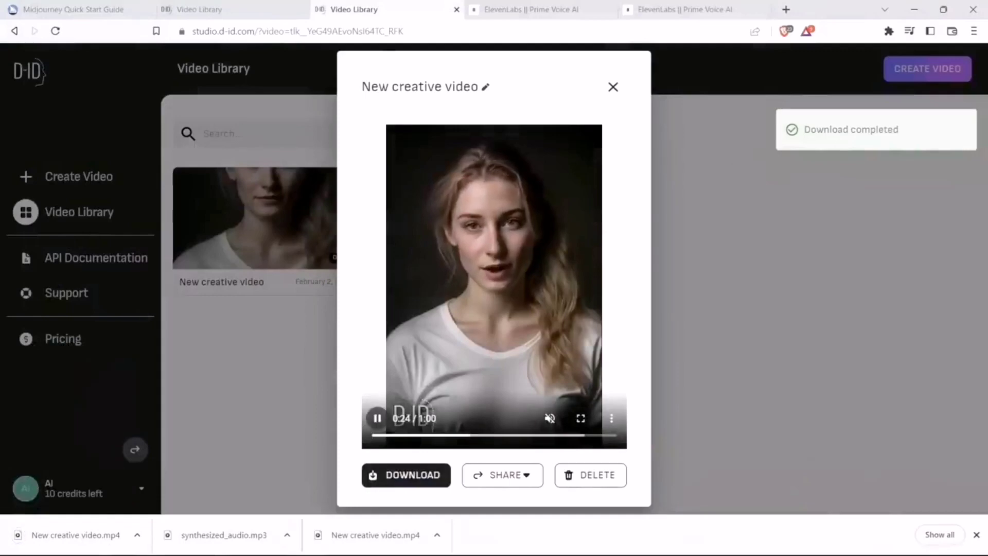